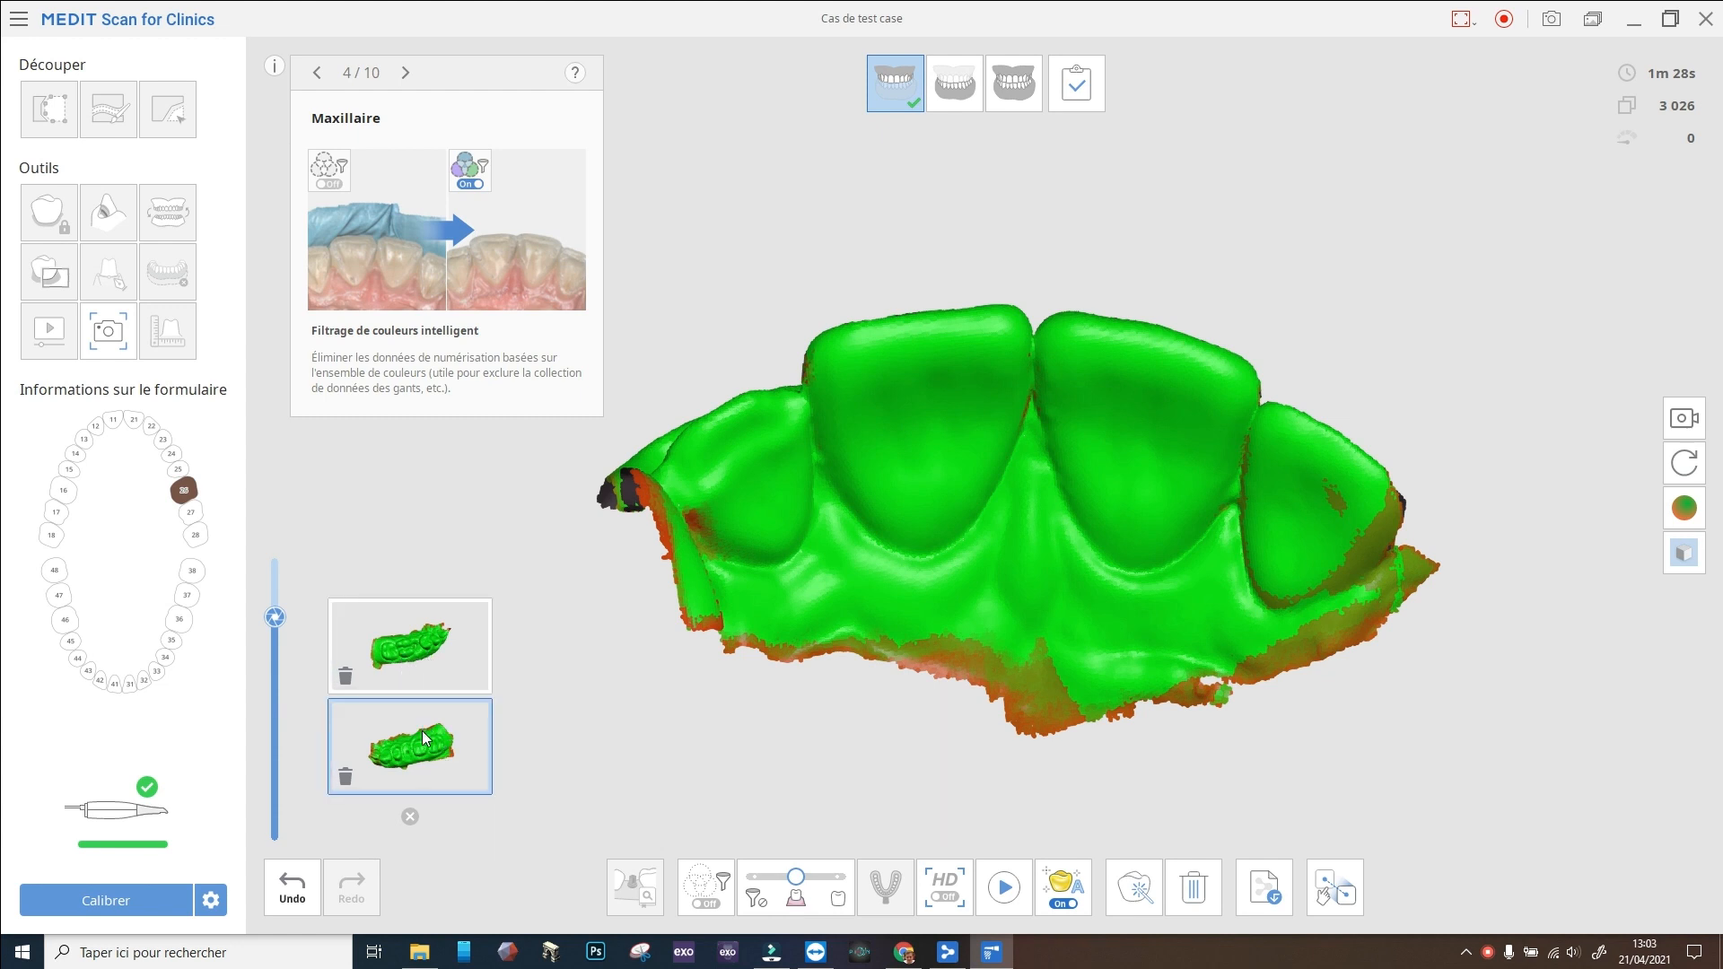
Step: Inspect the existing anterior maxillary scan and delete all of the maxilla's scan data
right_drag(1008, 477, 1005, 558)
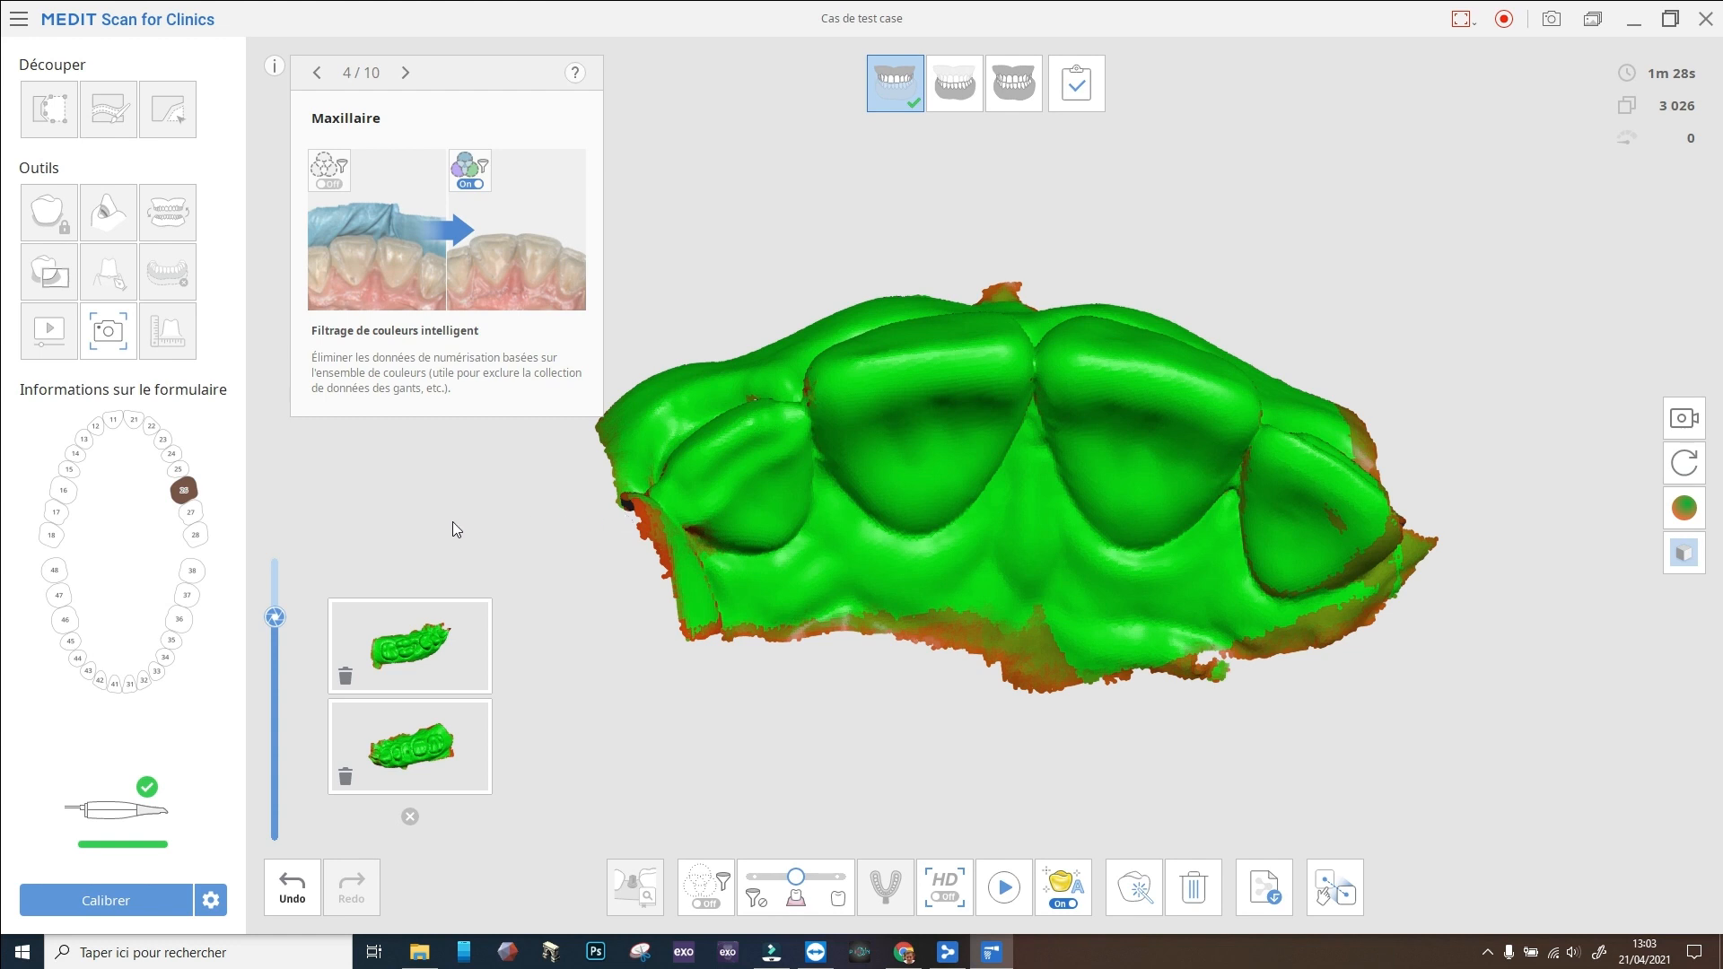
right_drag(795, 489, 779, 524)
right_drag(1115, 603, 1171, 551)
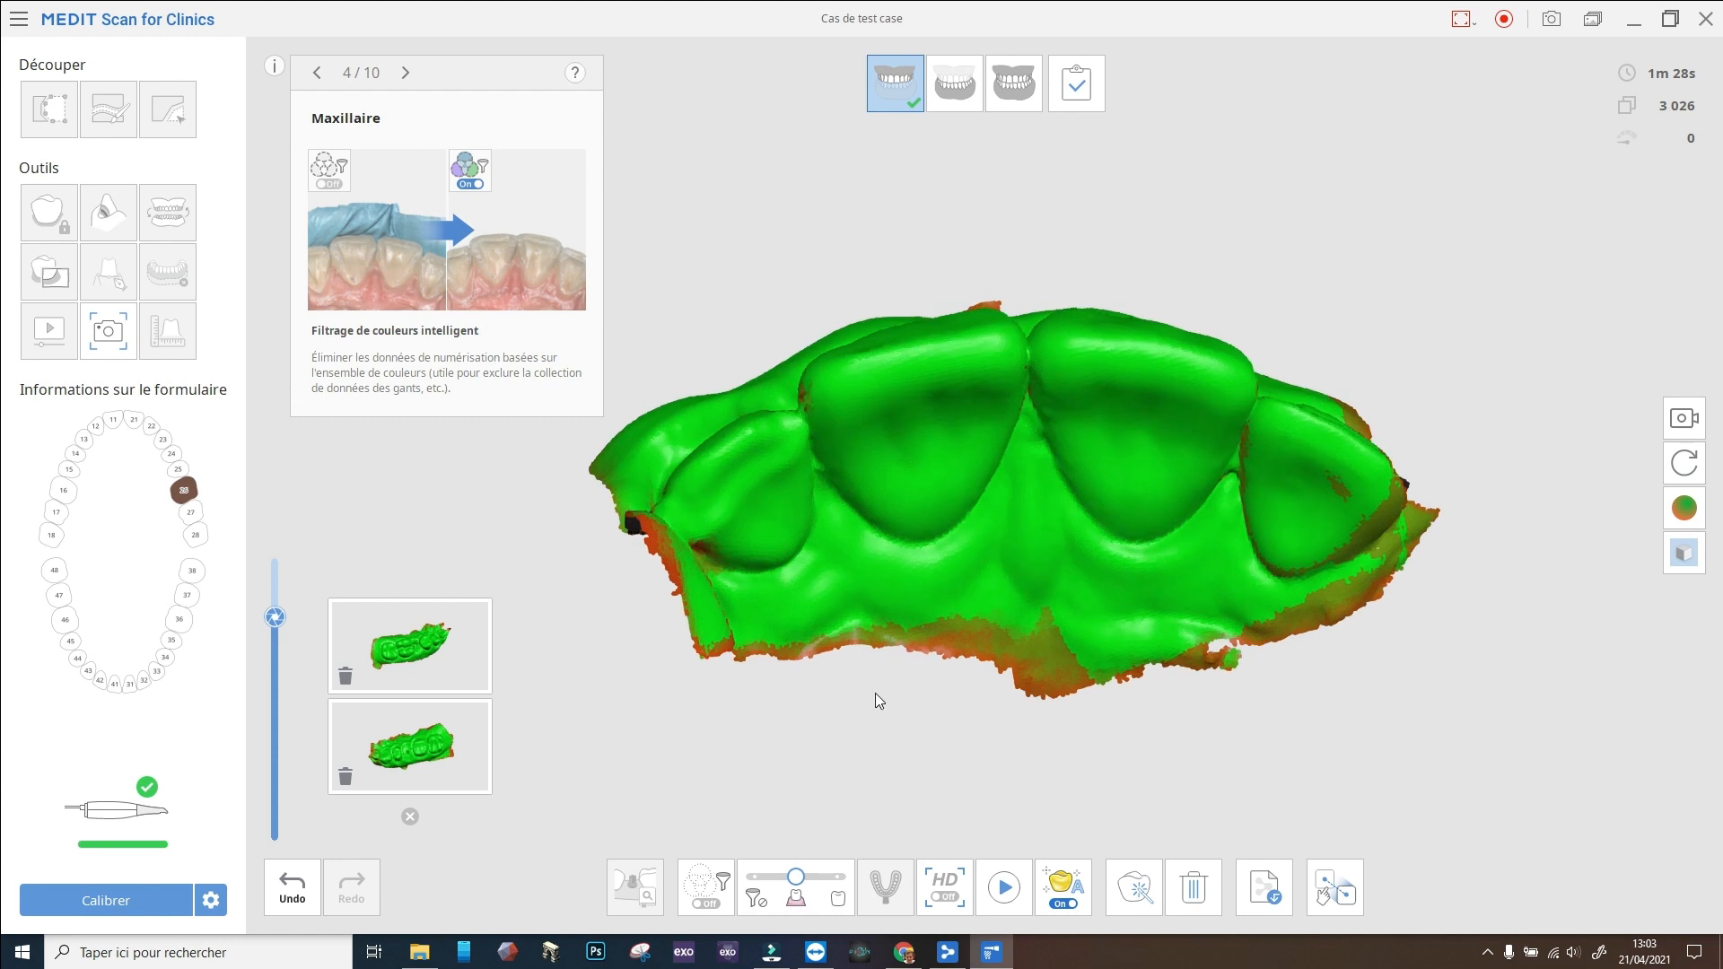
click(1195, 892)
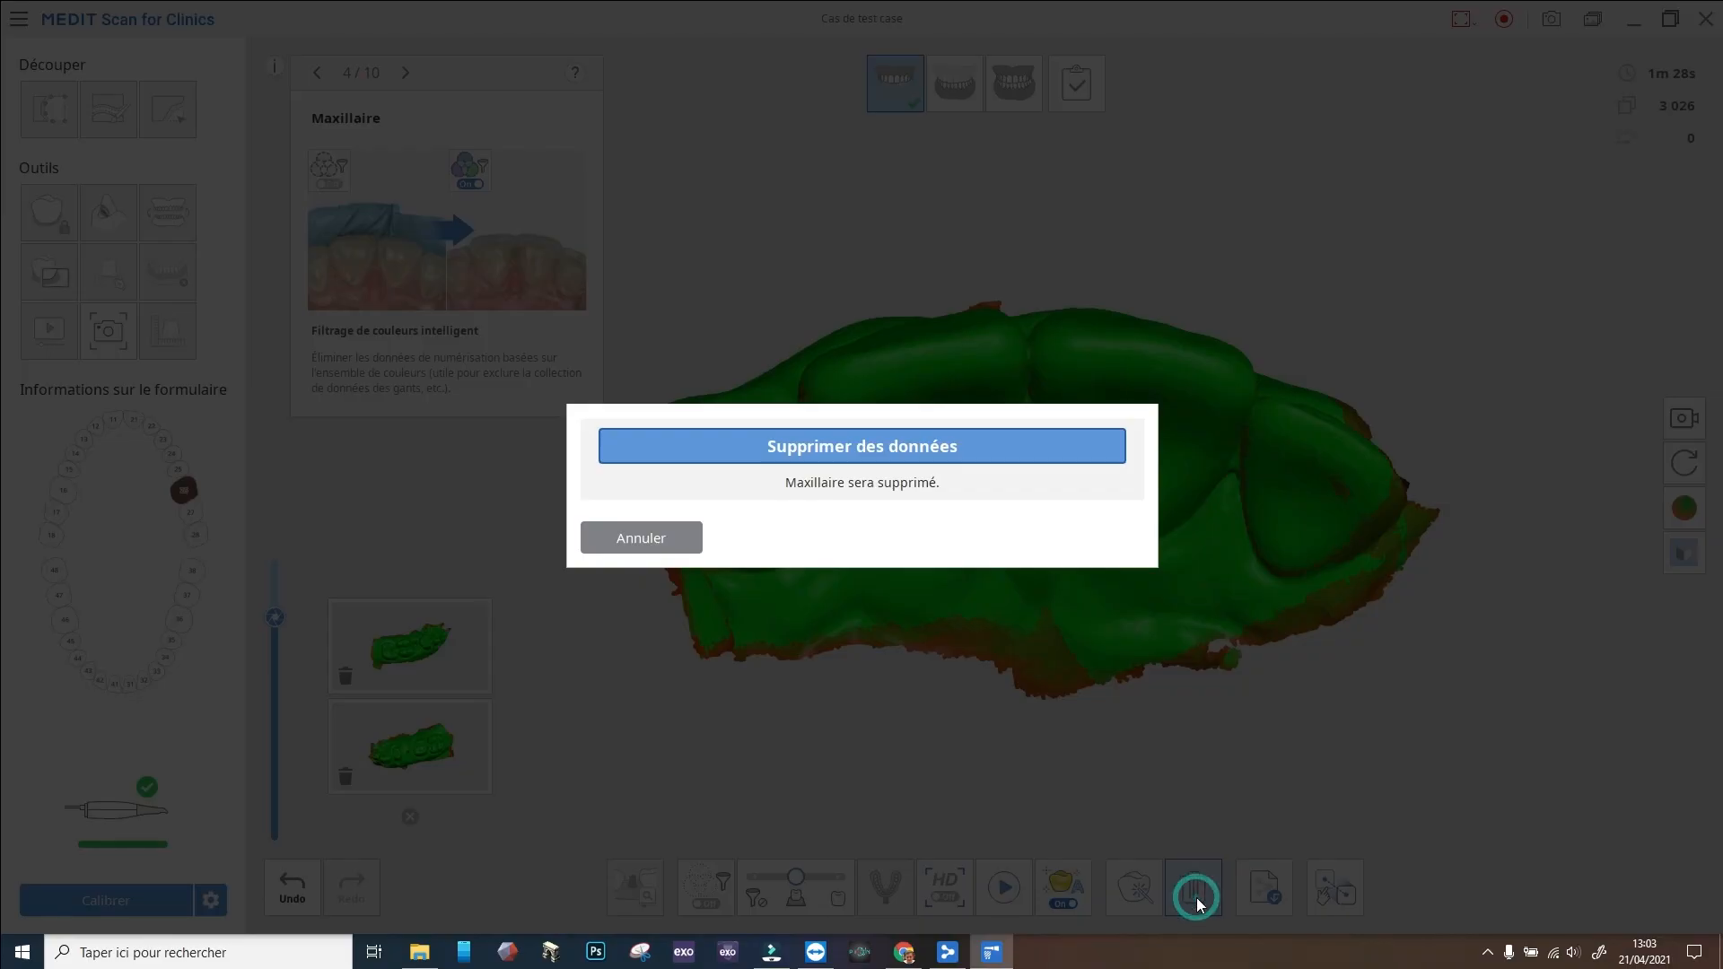
click(888, 456)
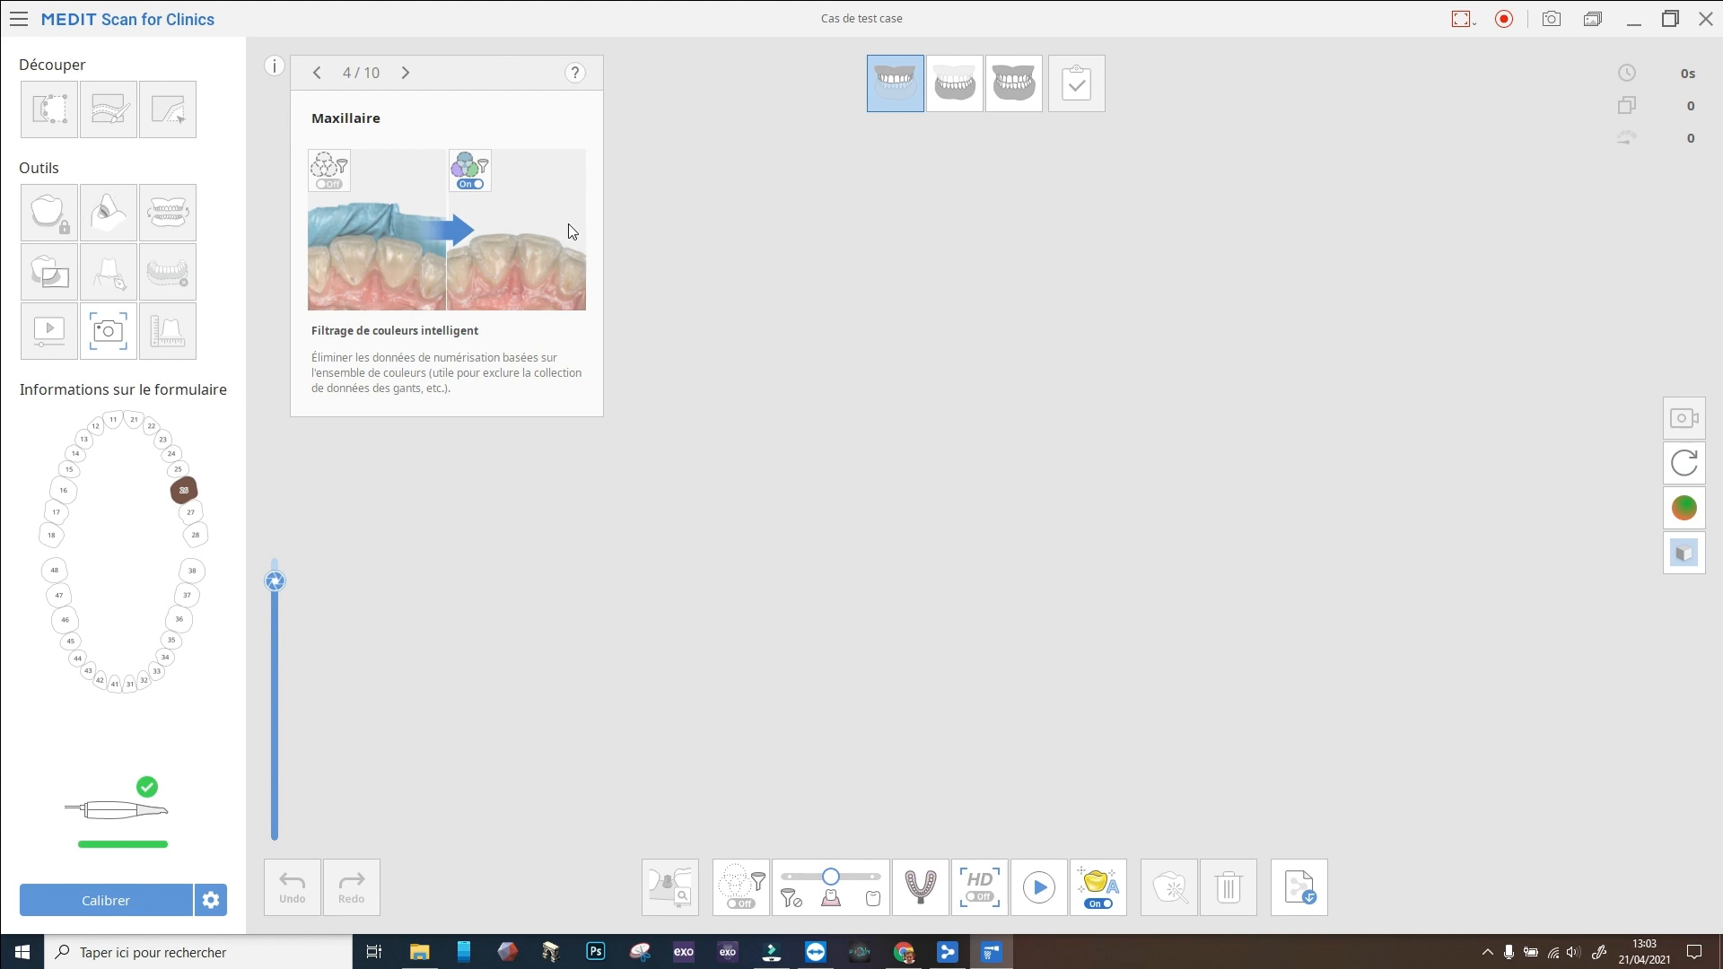
Step: Switch the Couture intelligente option in the Numérisation settings off and back on
click(19, 20)
click(89, 90)
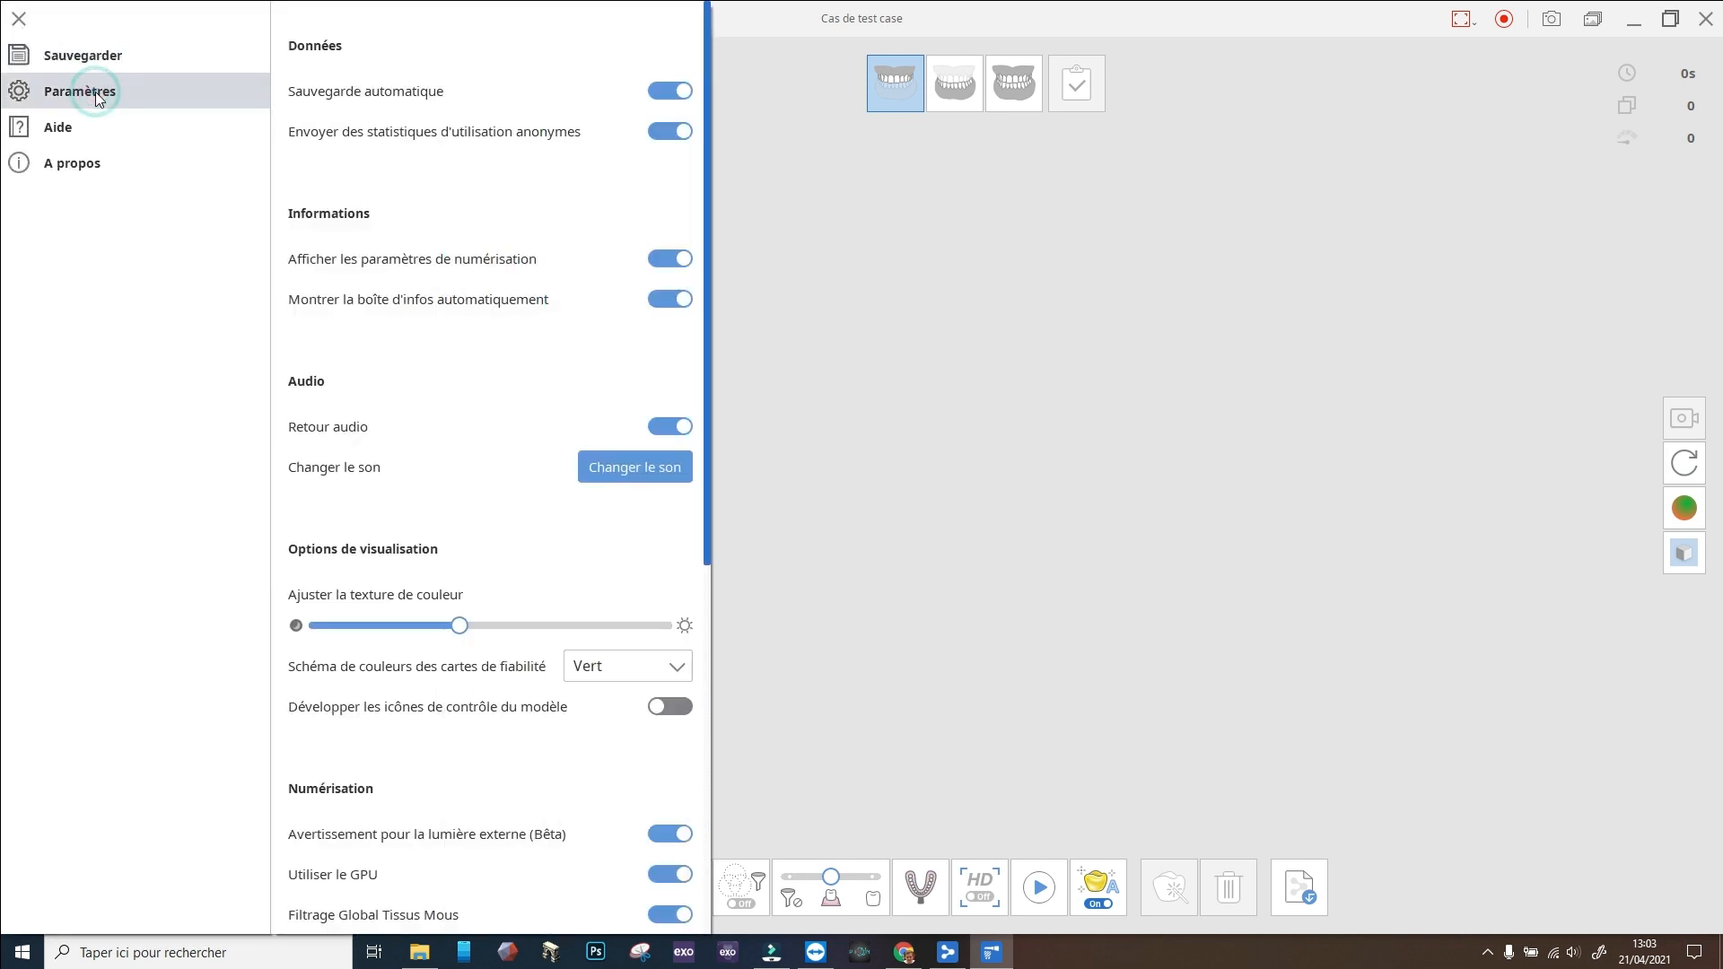
scroll(496, 434, down, 5)
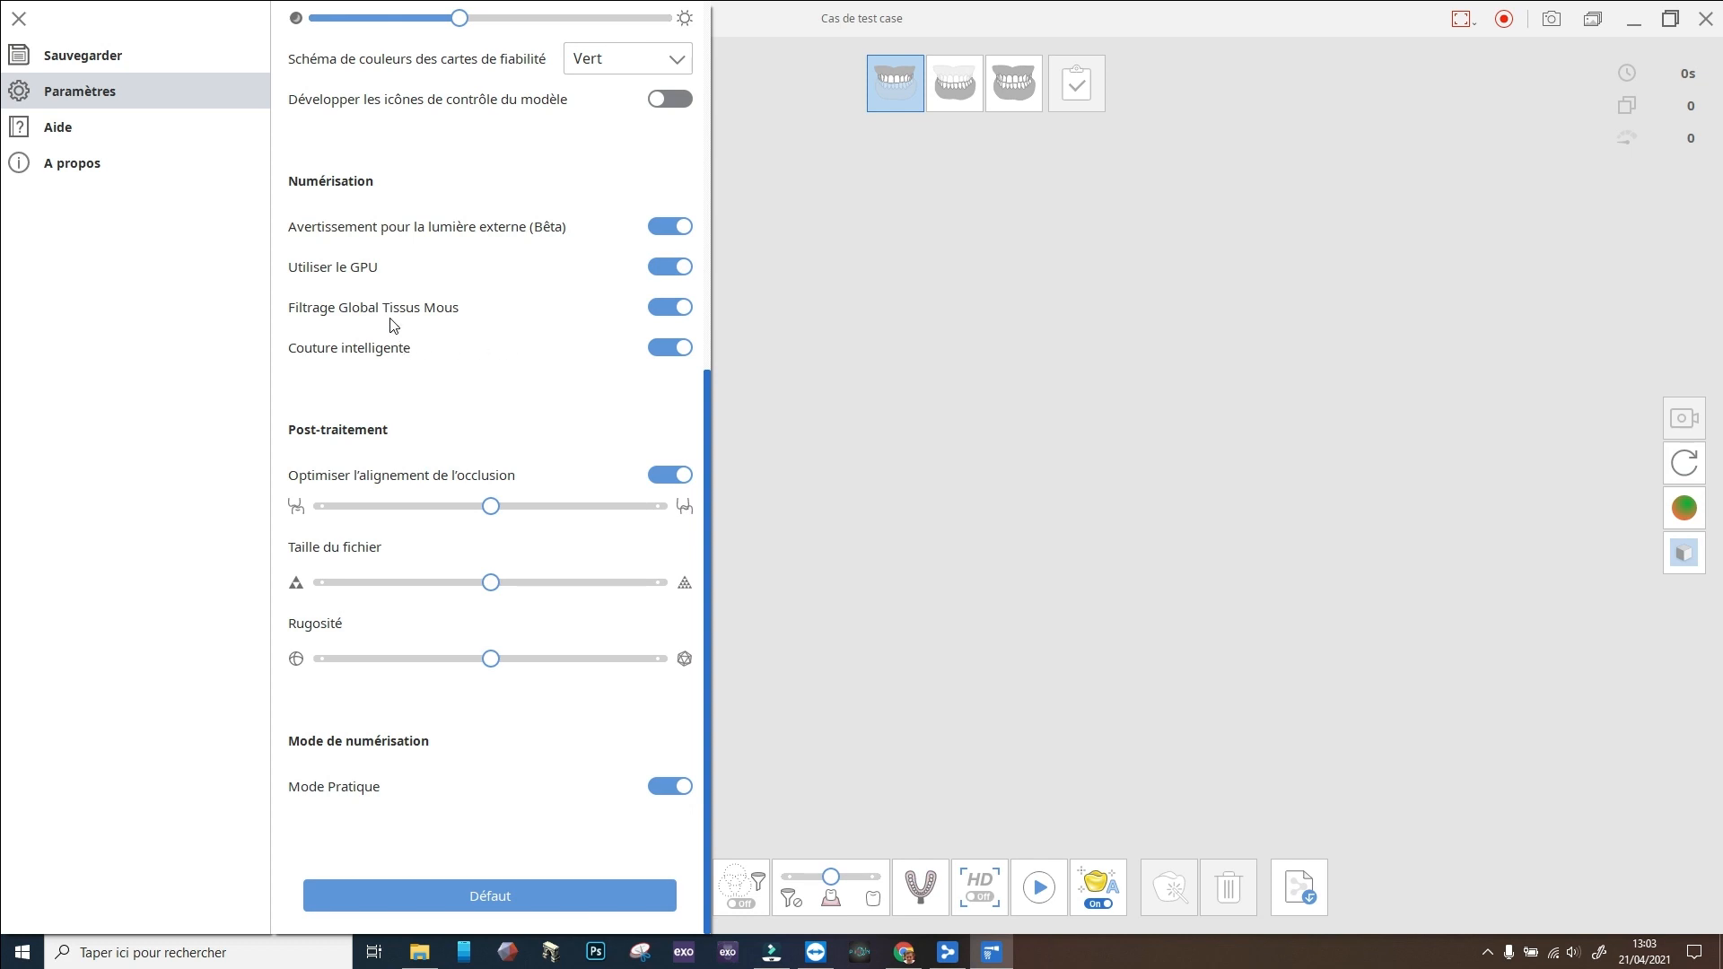
click(680, 356)
click(676, 356)
click(801, 366)
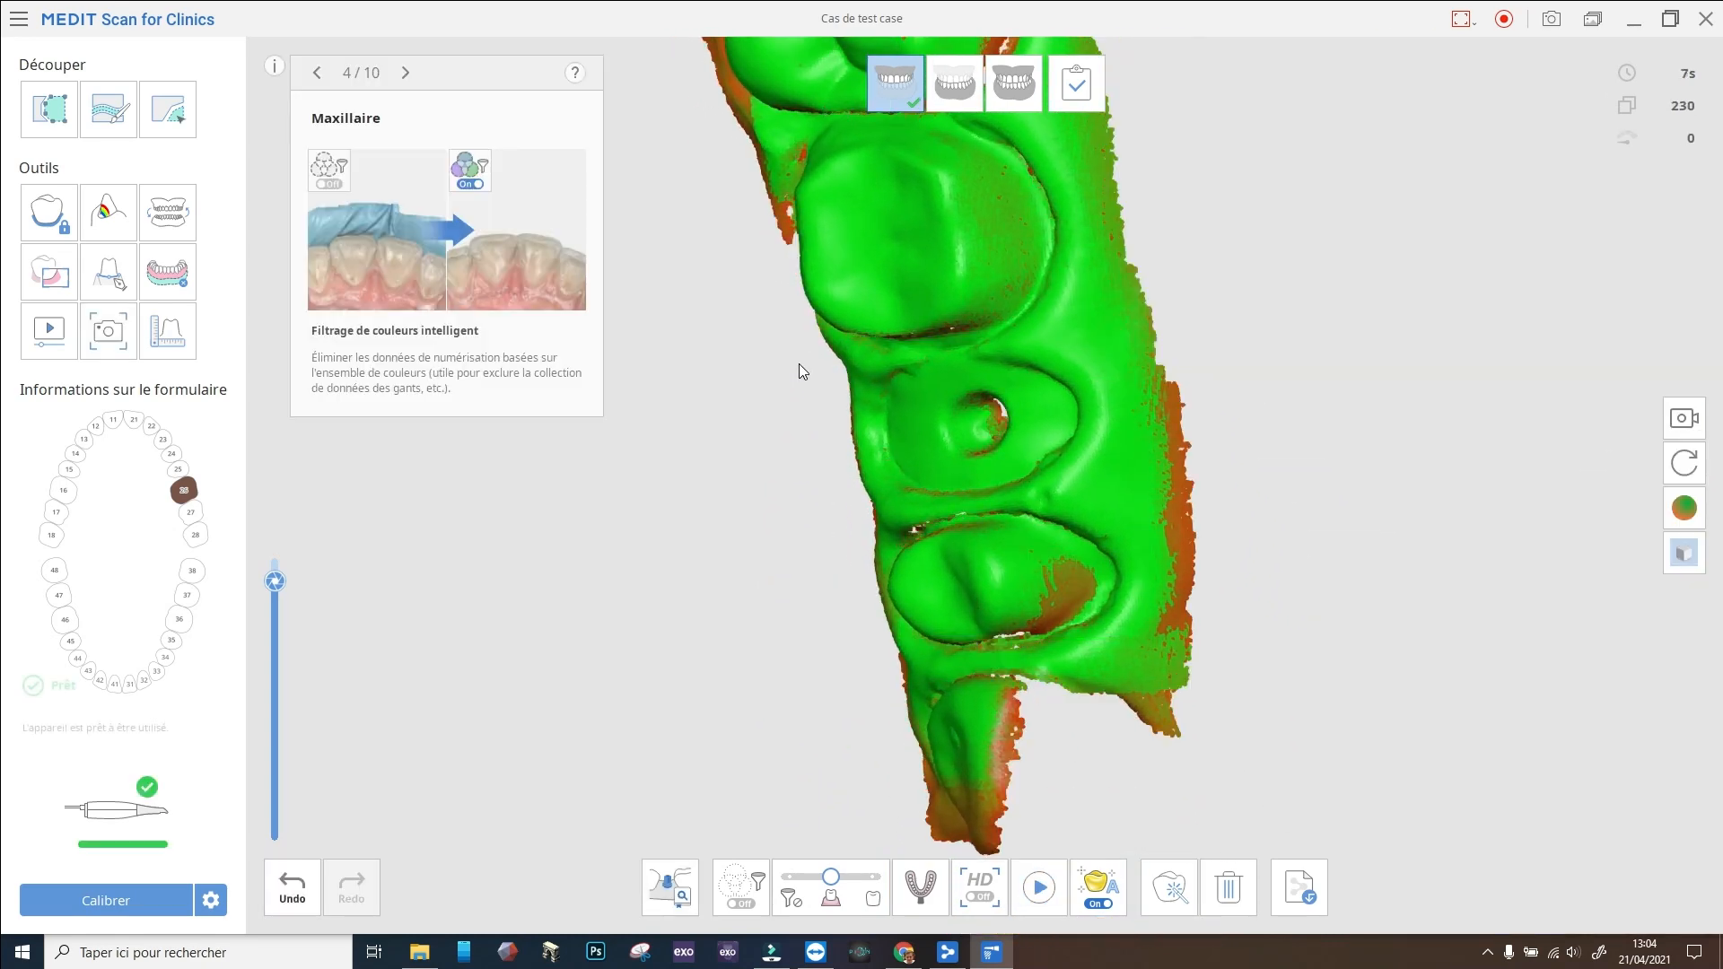
Step: Examine the newly scanned posterior maxillary segment and its implant site from several angles
scroll(800, 537, down, 4)
right_drag(801, 537, 880, 632)
scroll(847, 674, down, 2)
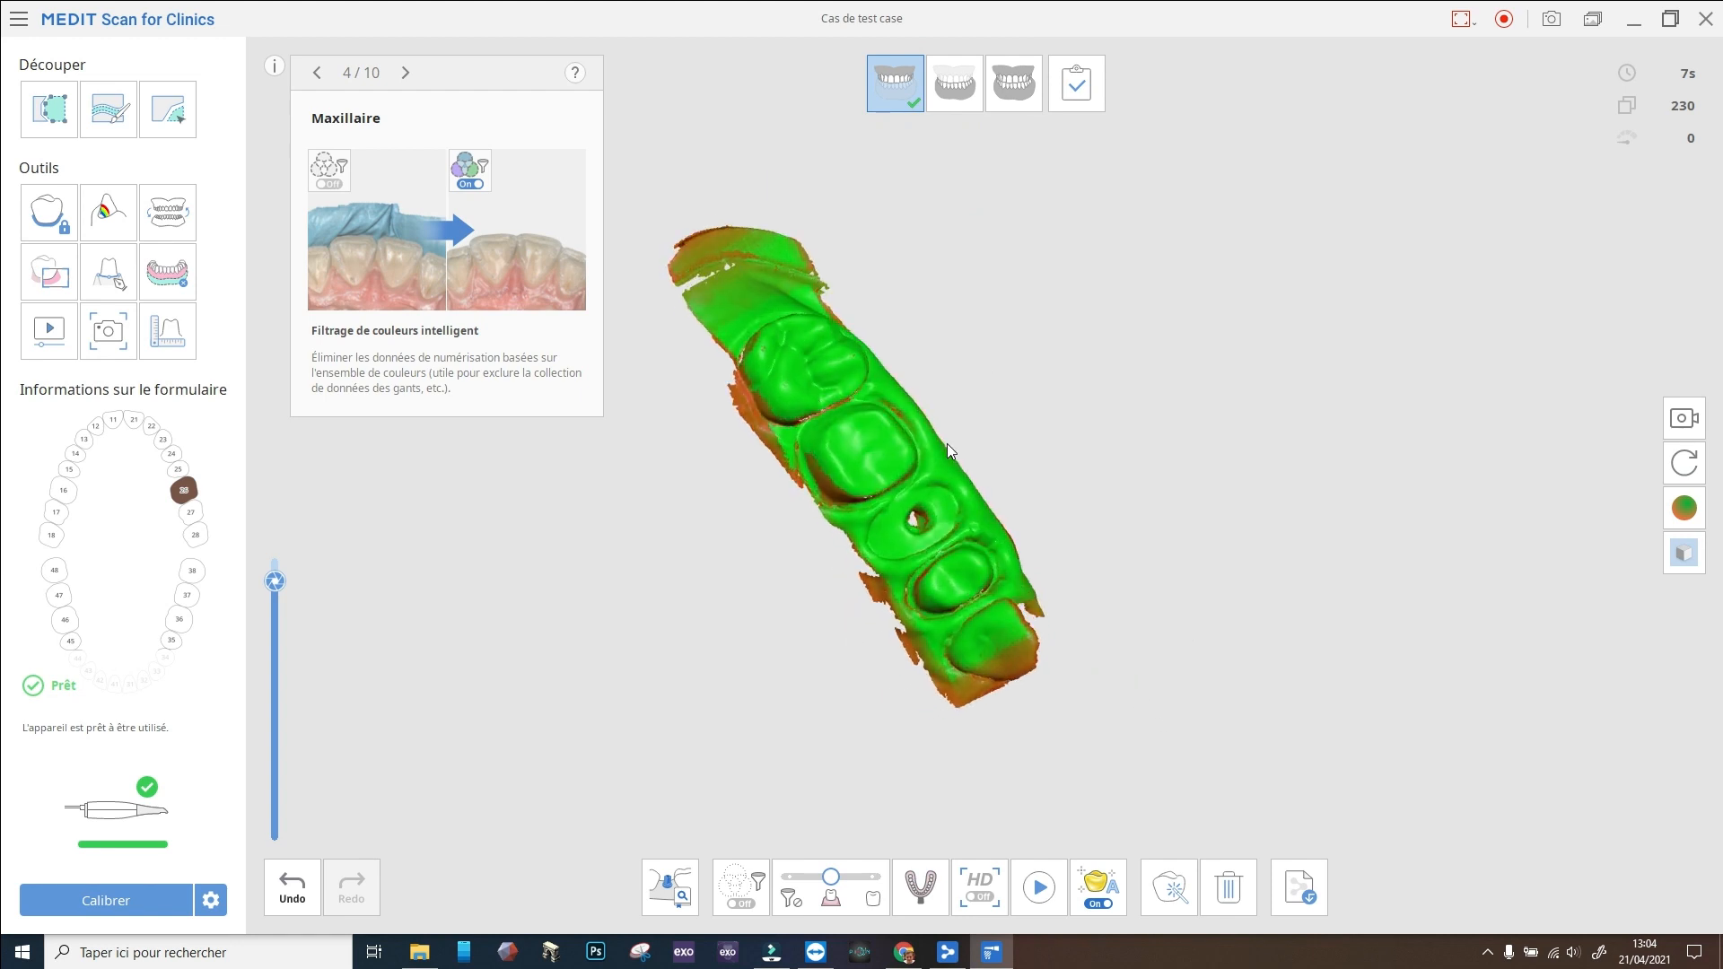
right_drag(918, 459, 844, 512)
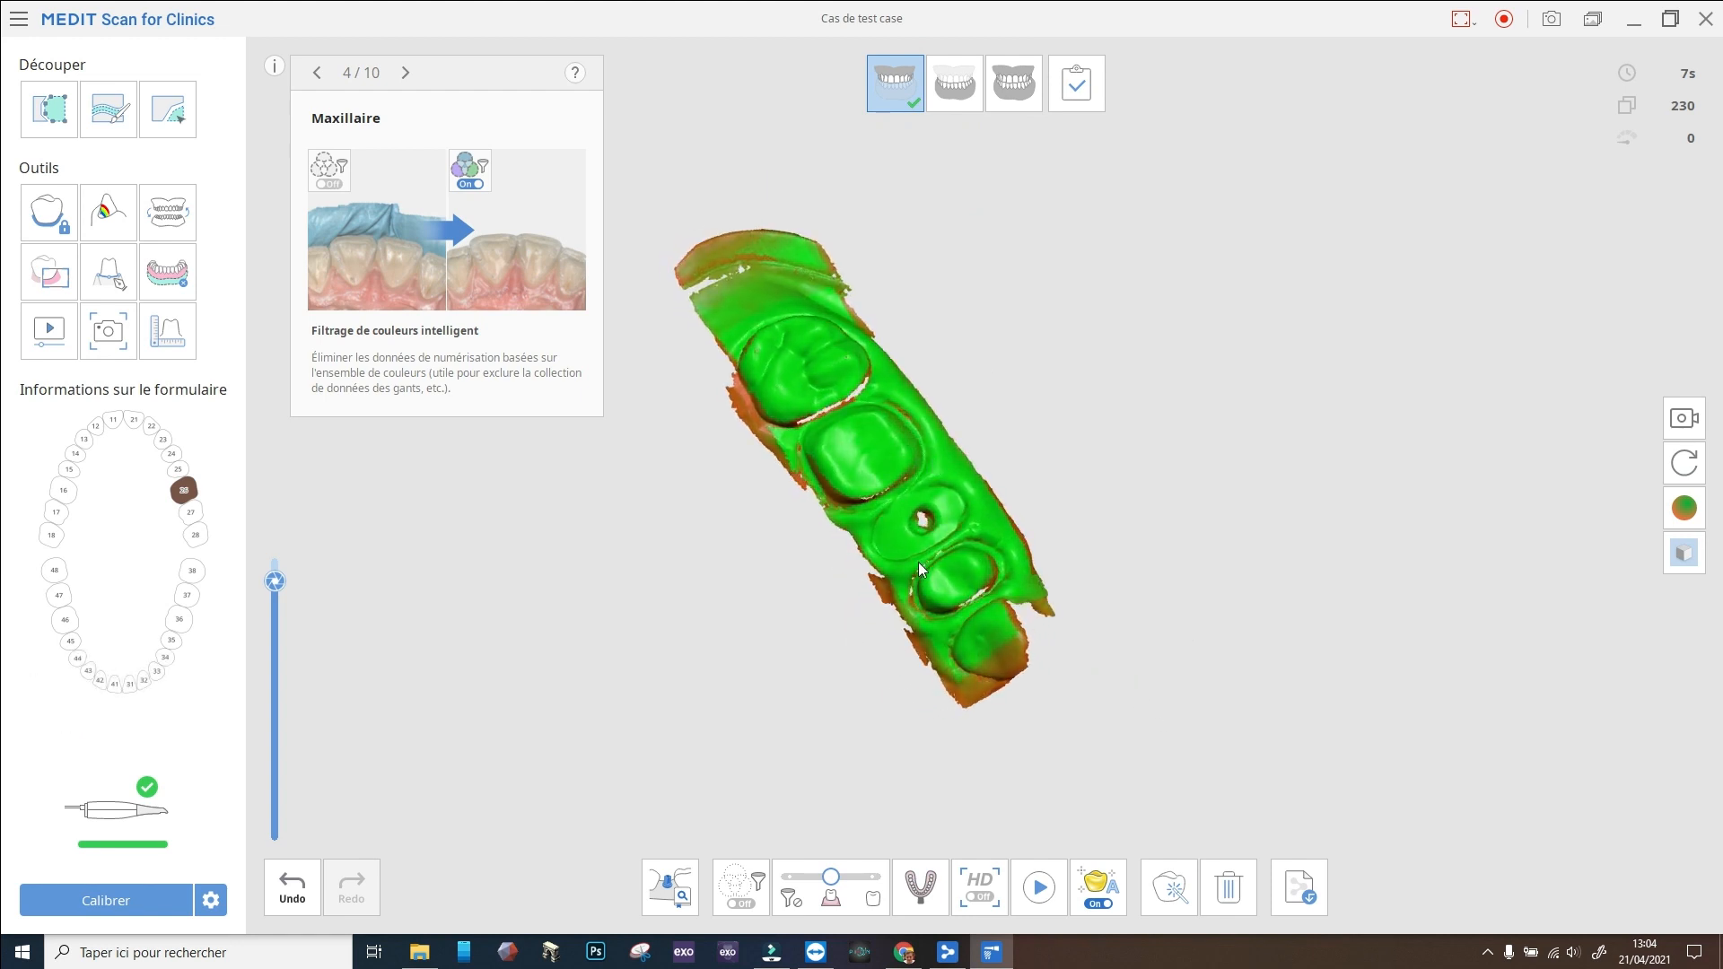
right_drag(950, 672, 1009, 631)
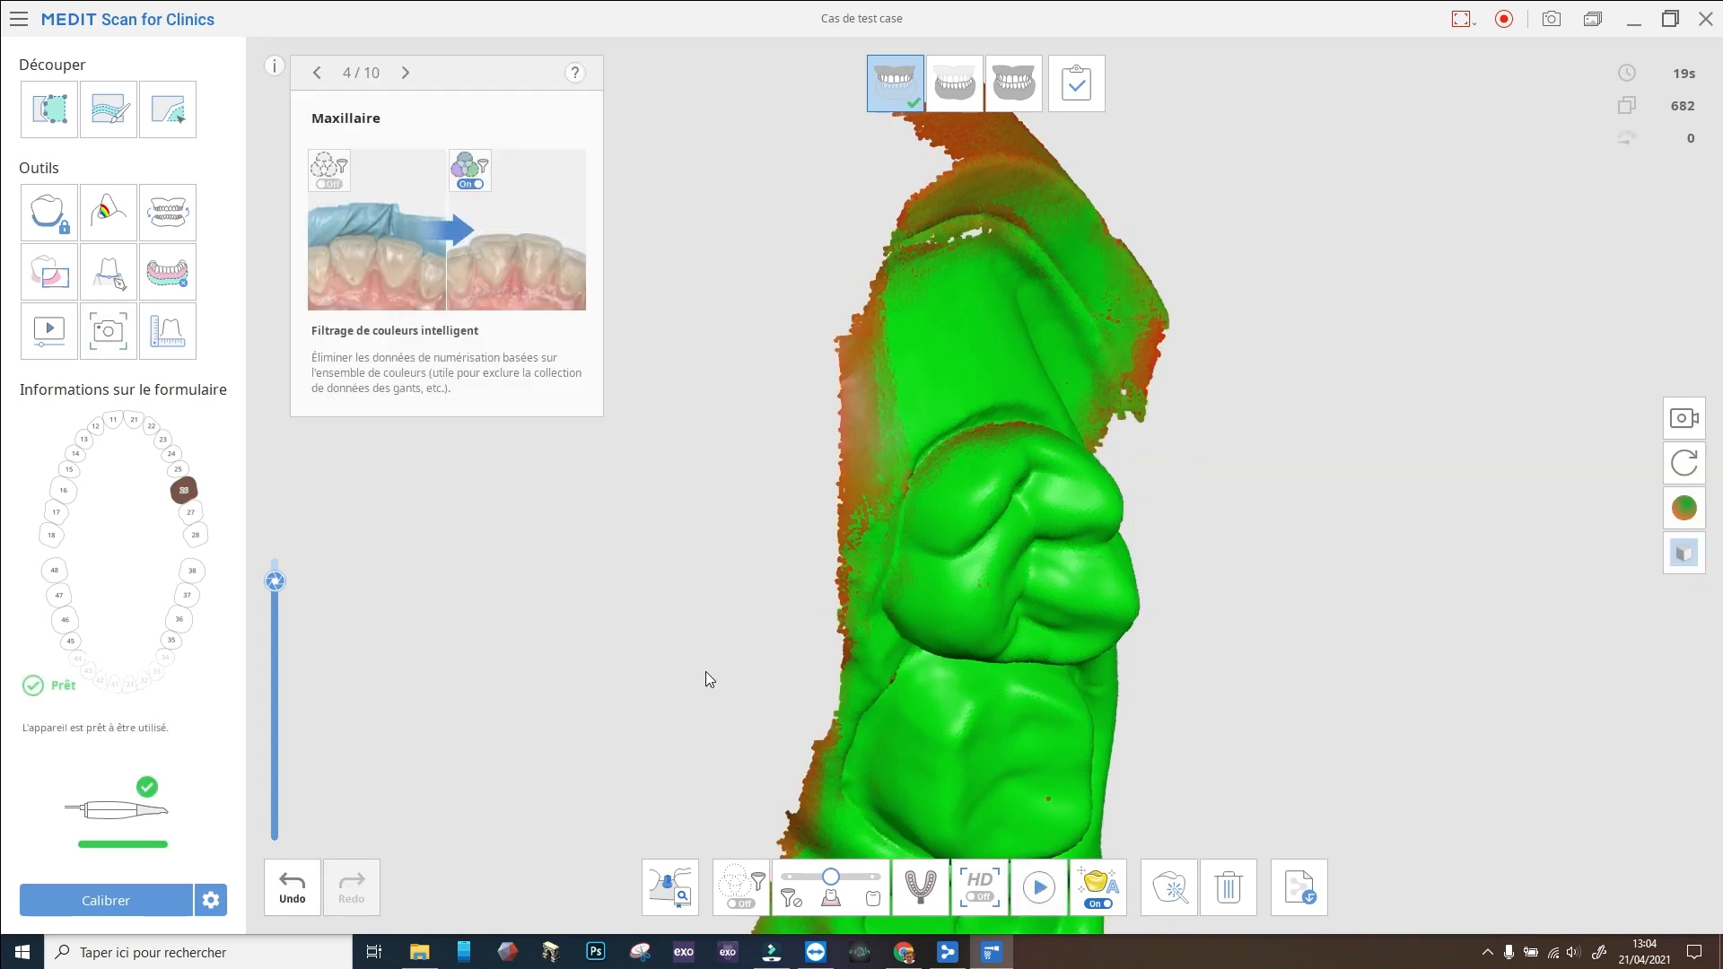
double_click(705, 672)
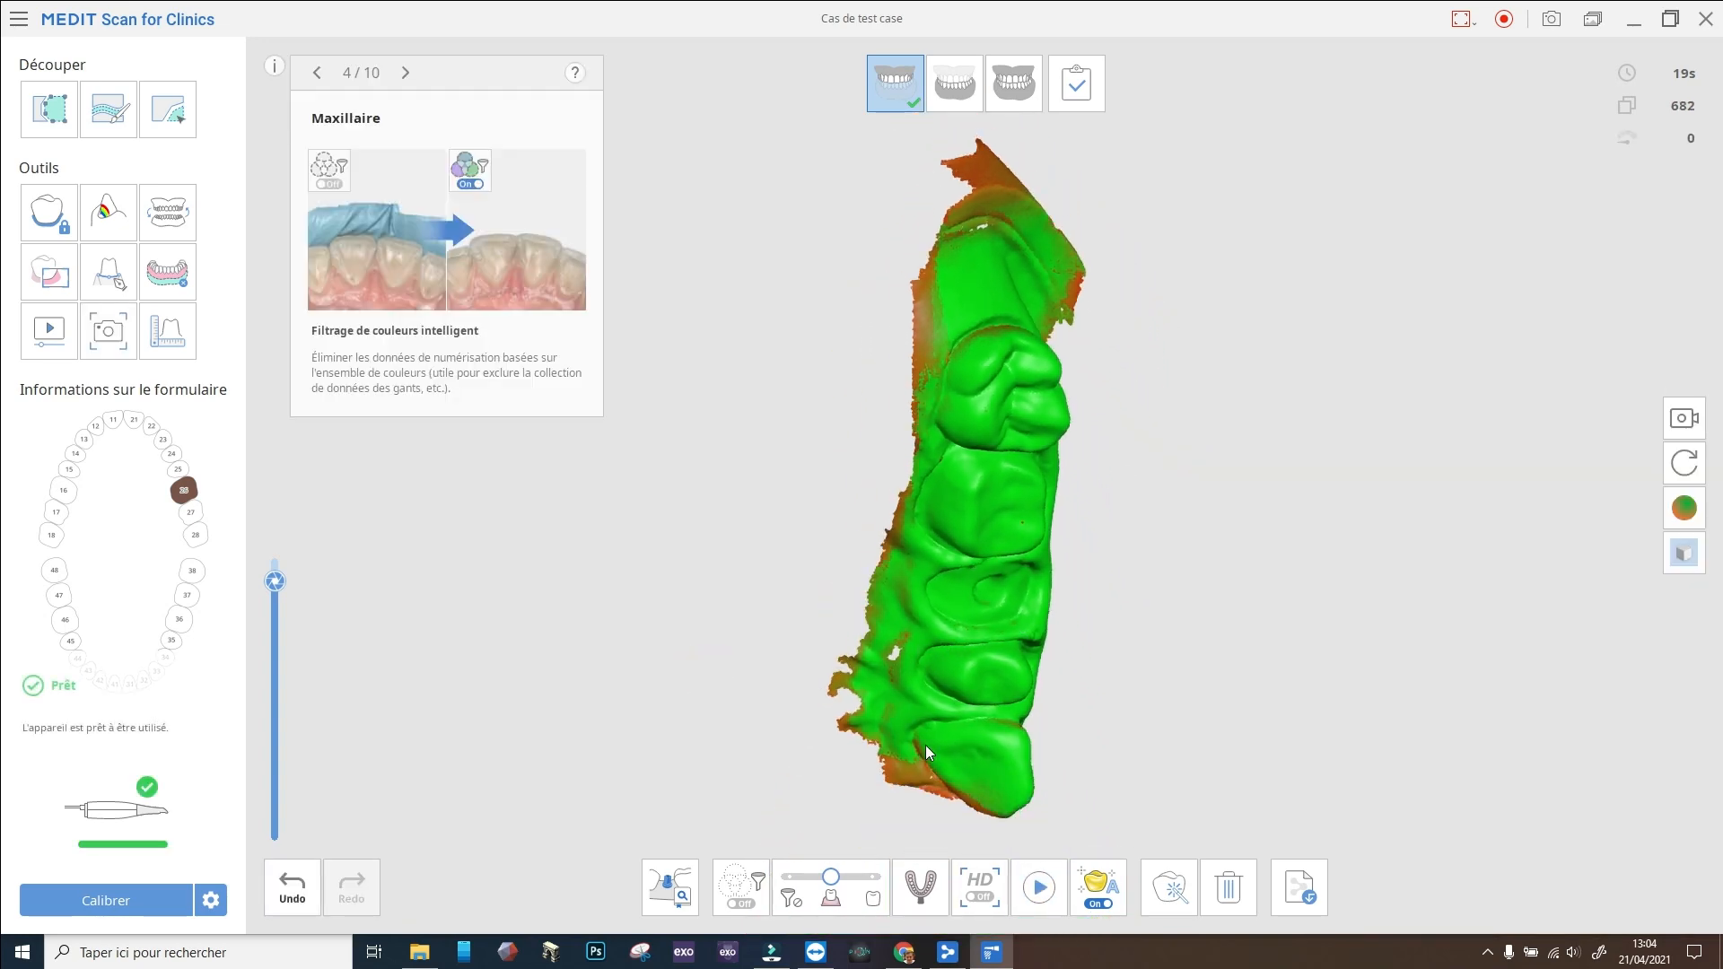
right_drag(927, 751, 1007, 701)
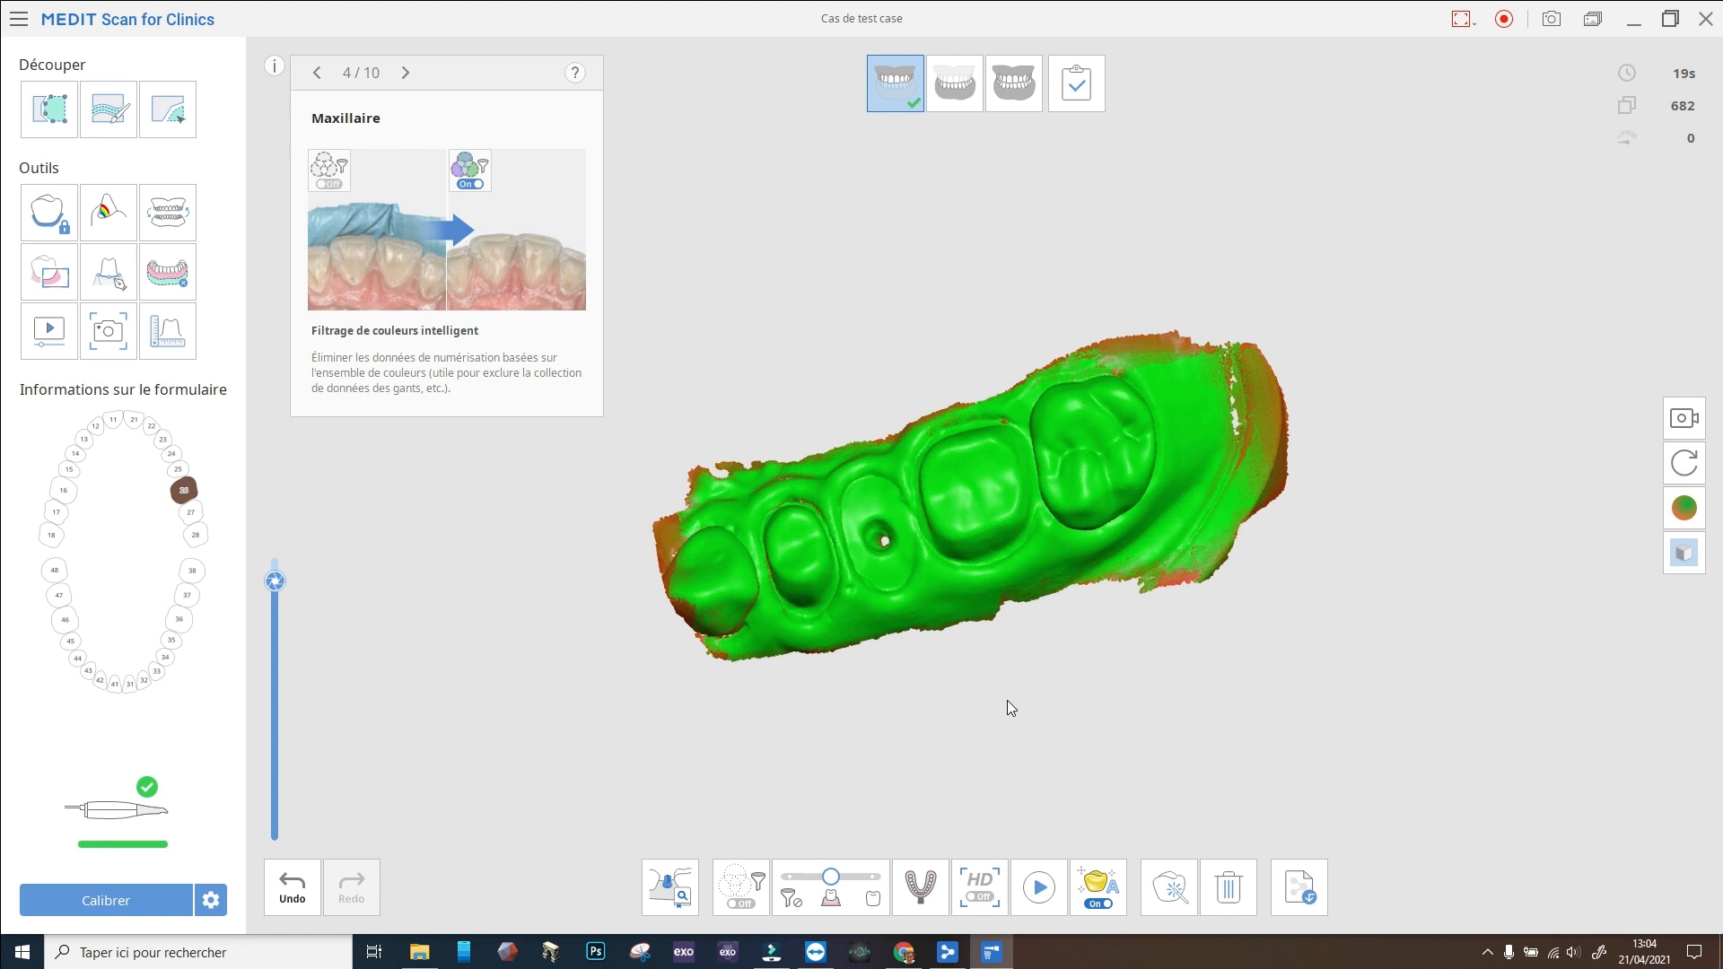
Step: Continue scanning the maxilla in separate segments and check the anterior segment
key(space)
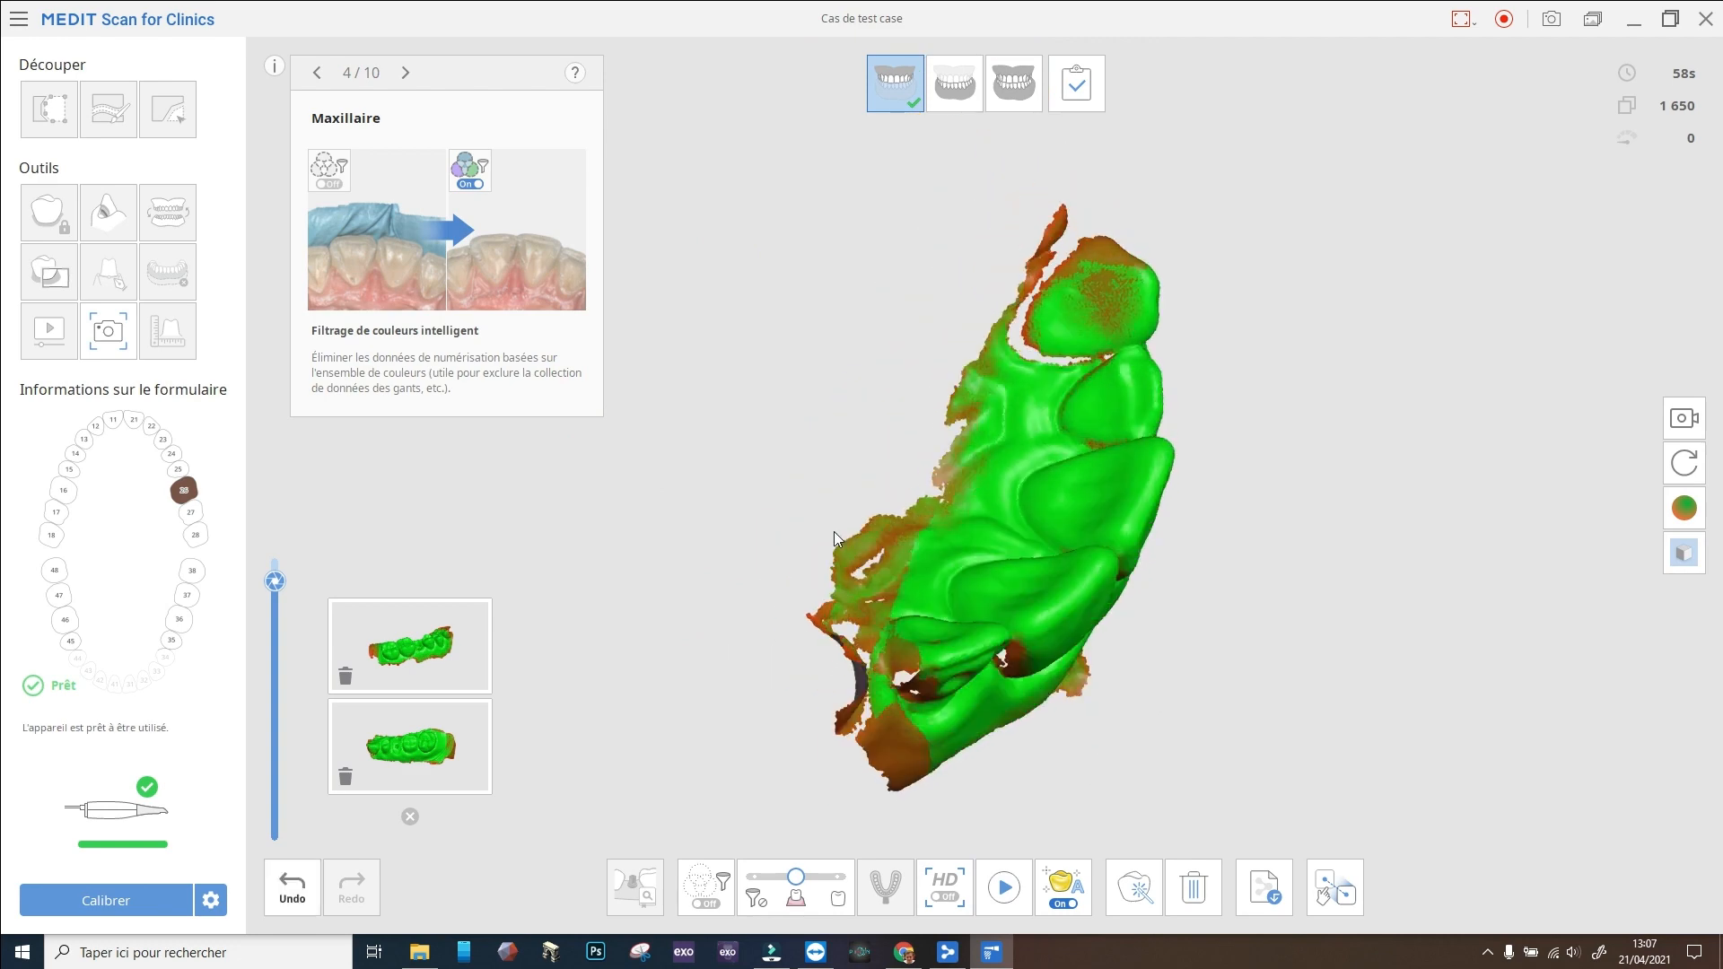
right_drag(832, 531, 953, 544)
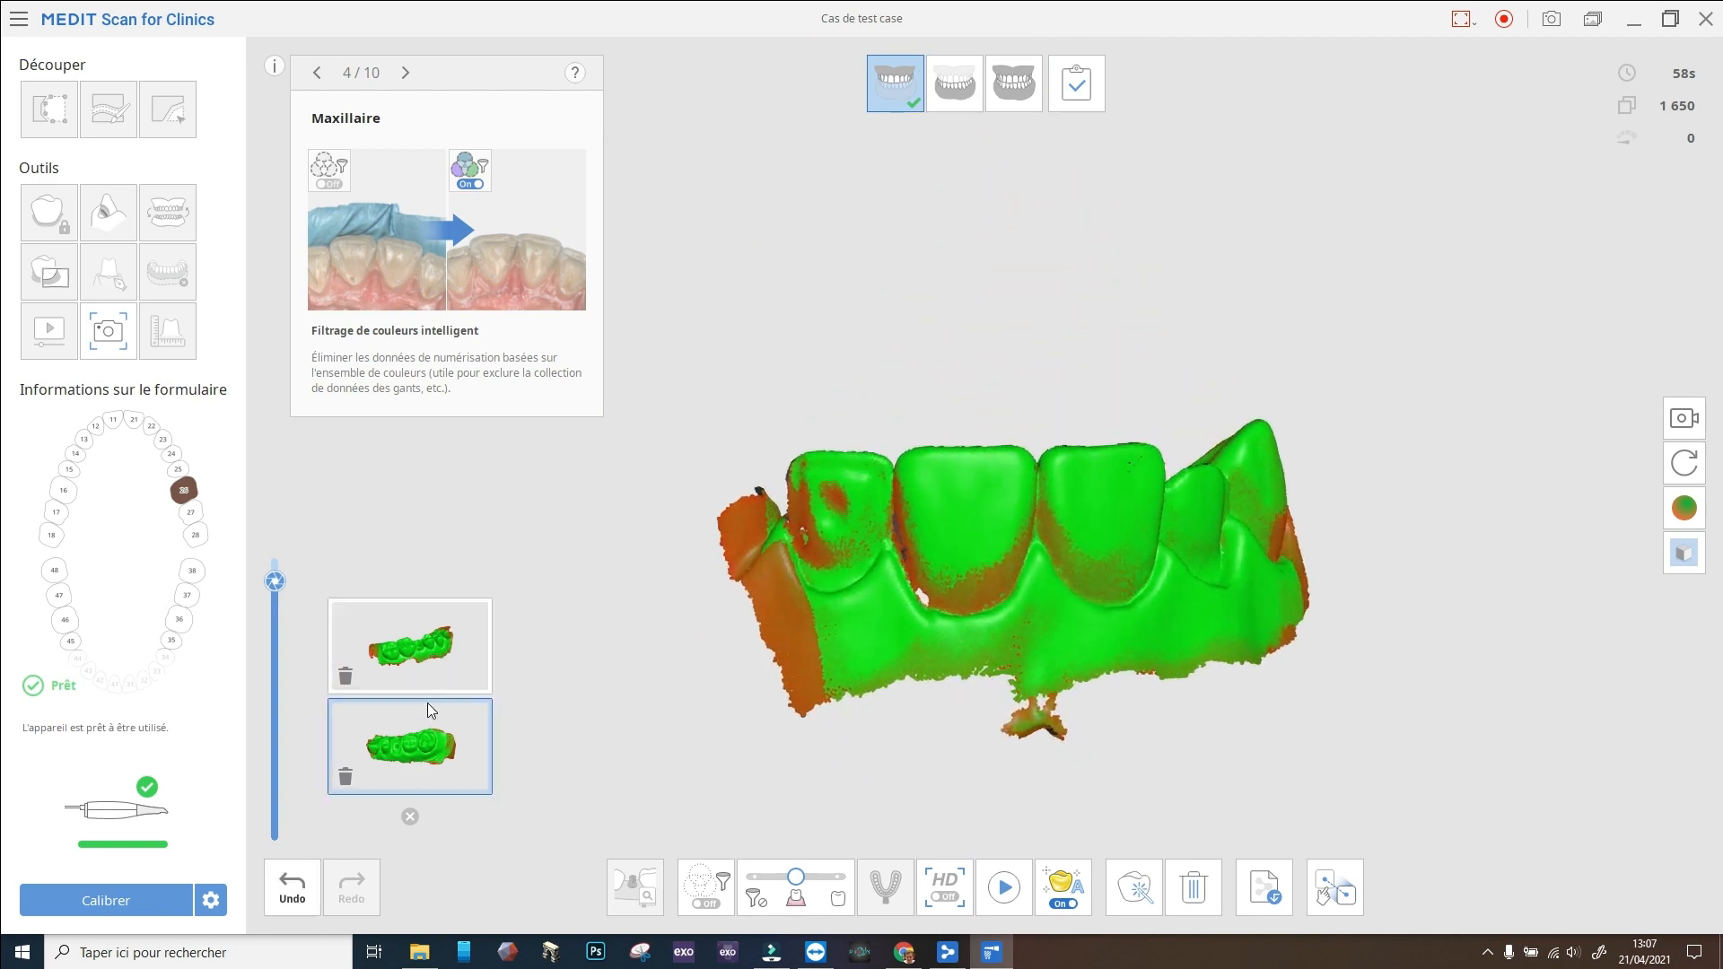
right_drag(1122, 665, 1052, 687)
Step: Try to switch to the mandible stage while scan pieces are unaligned, and inspect the anterior maxillary segment
click(964, 97)
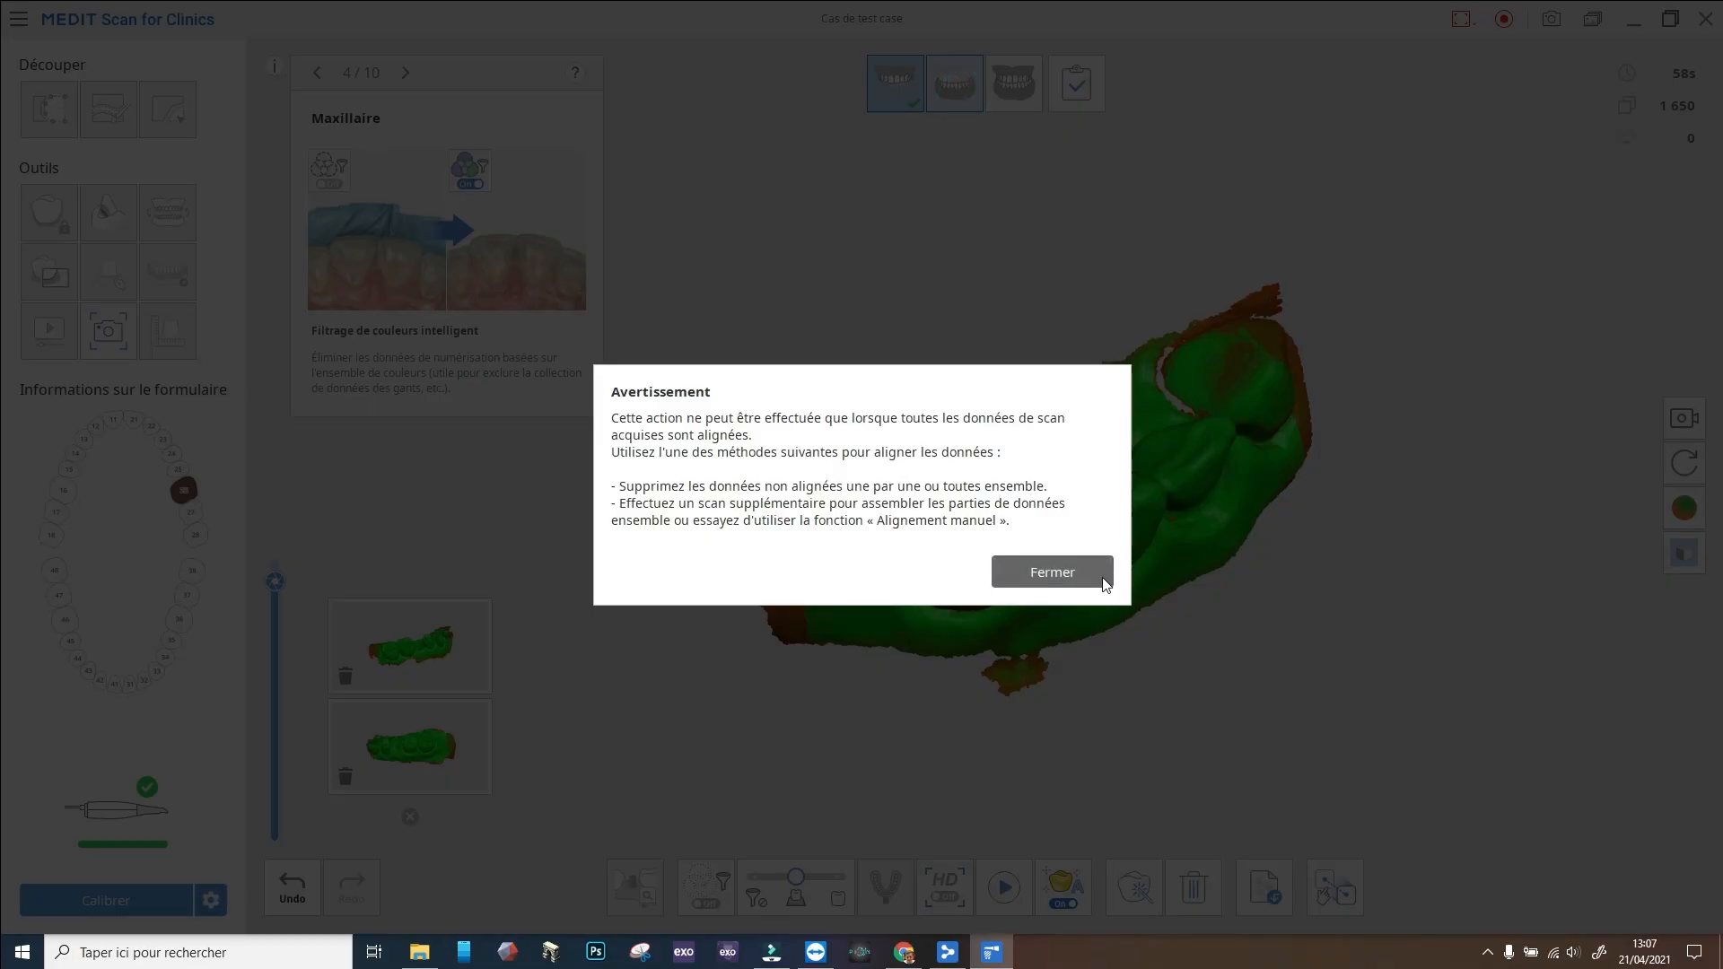
click(1103, 579)
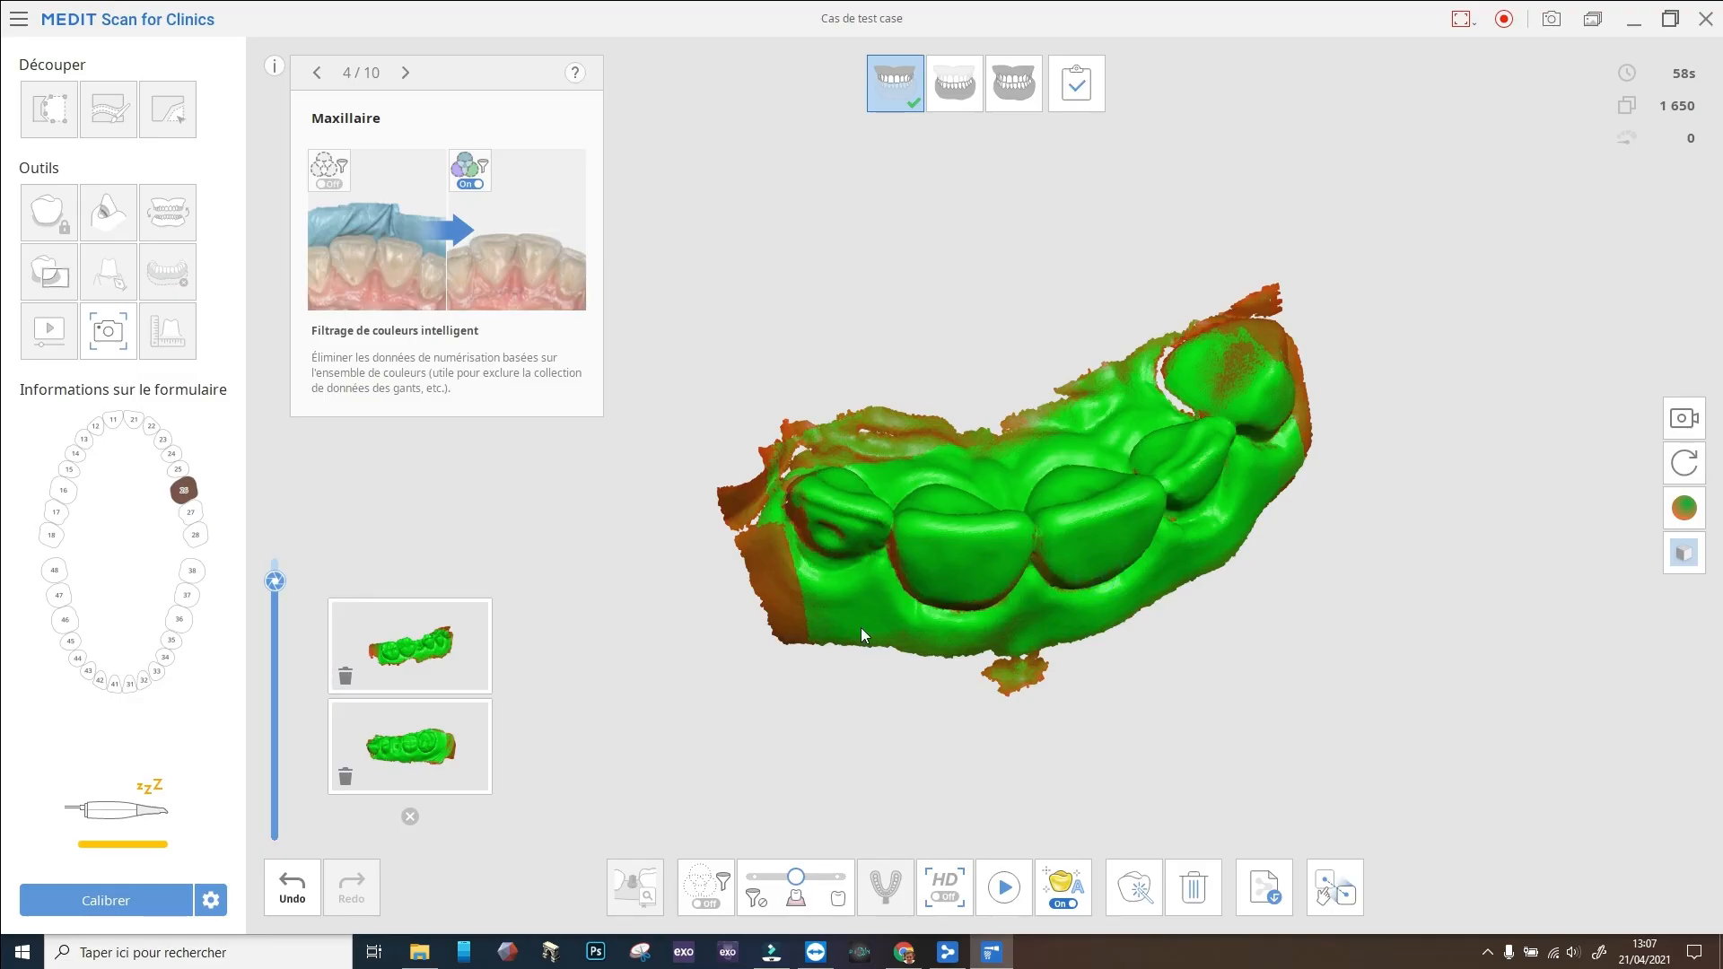
right_drag(861, 634, 991, 520)
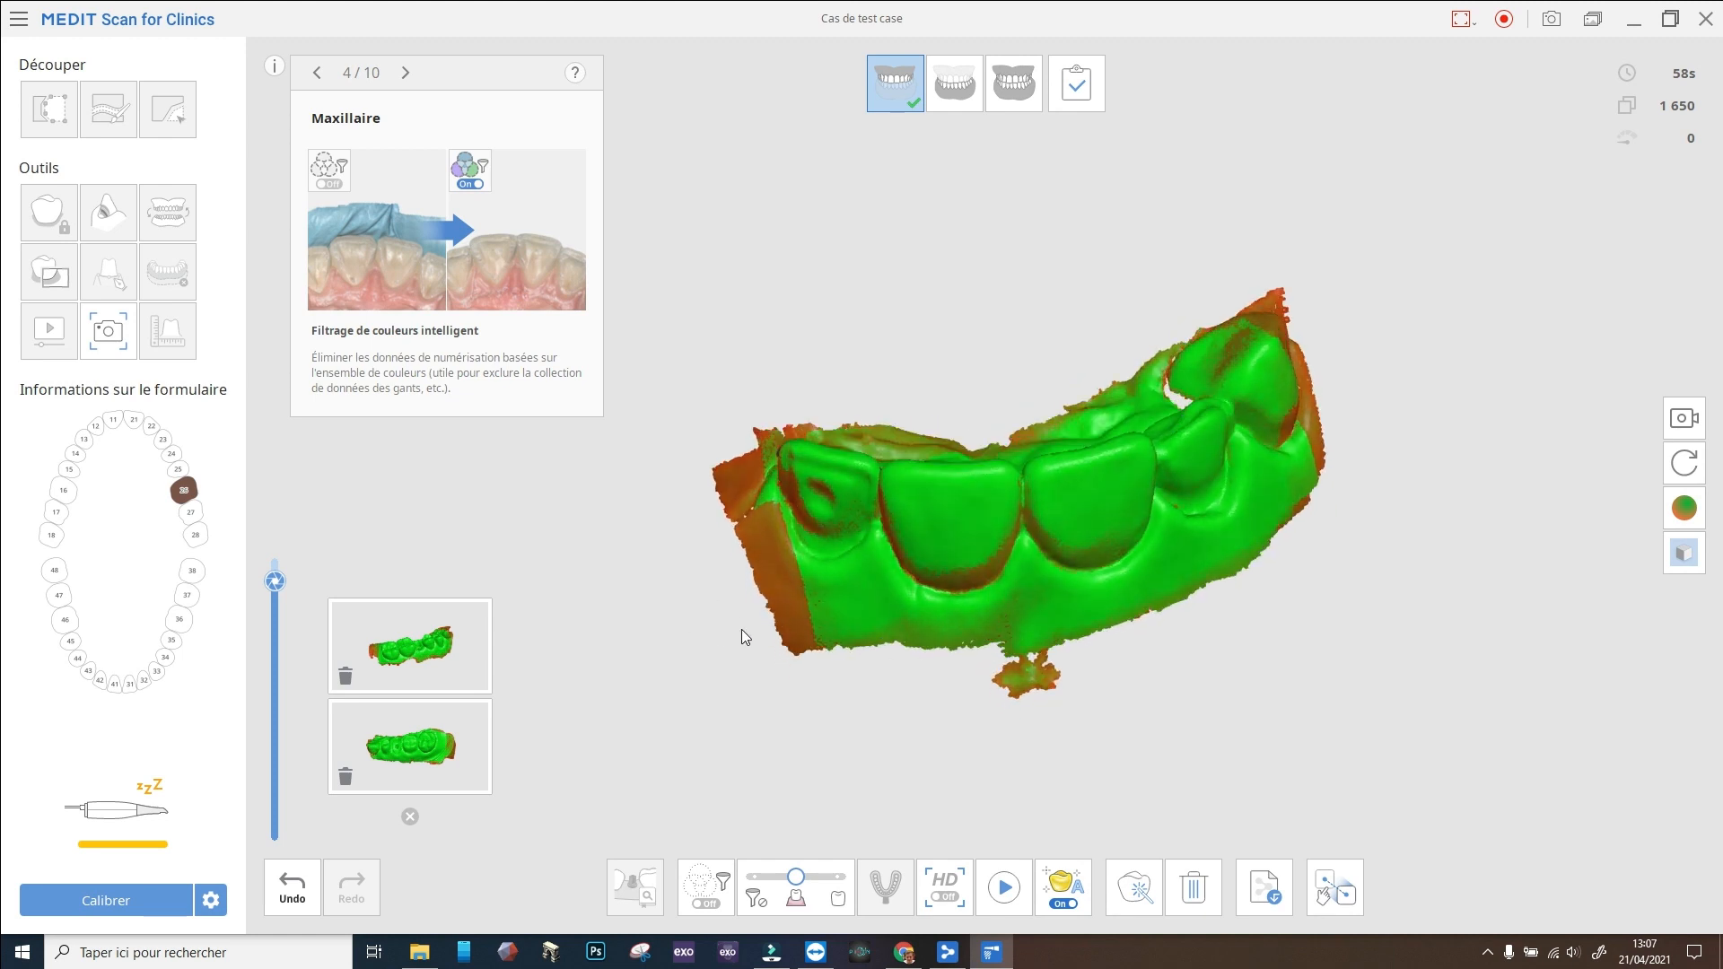
right_drag(741, 629, 1014, 692)
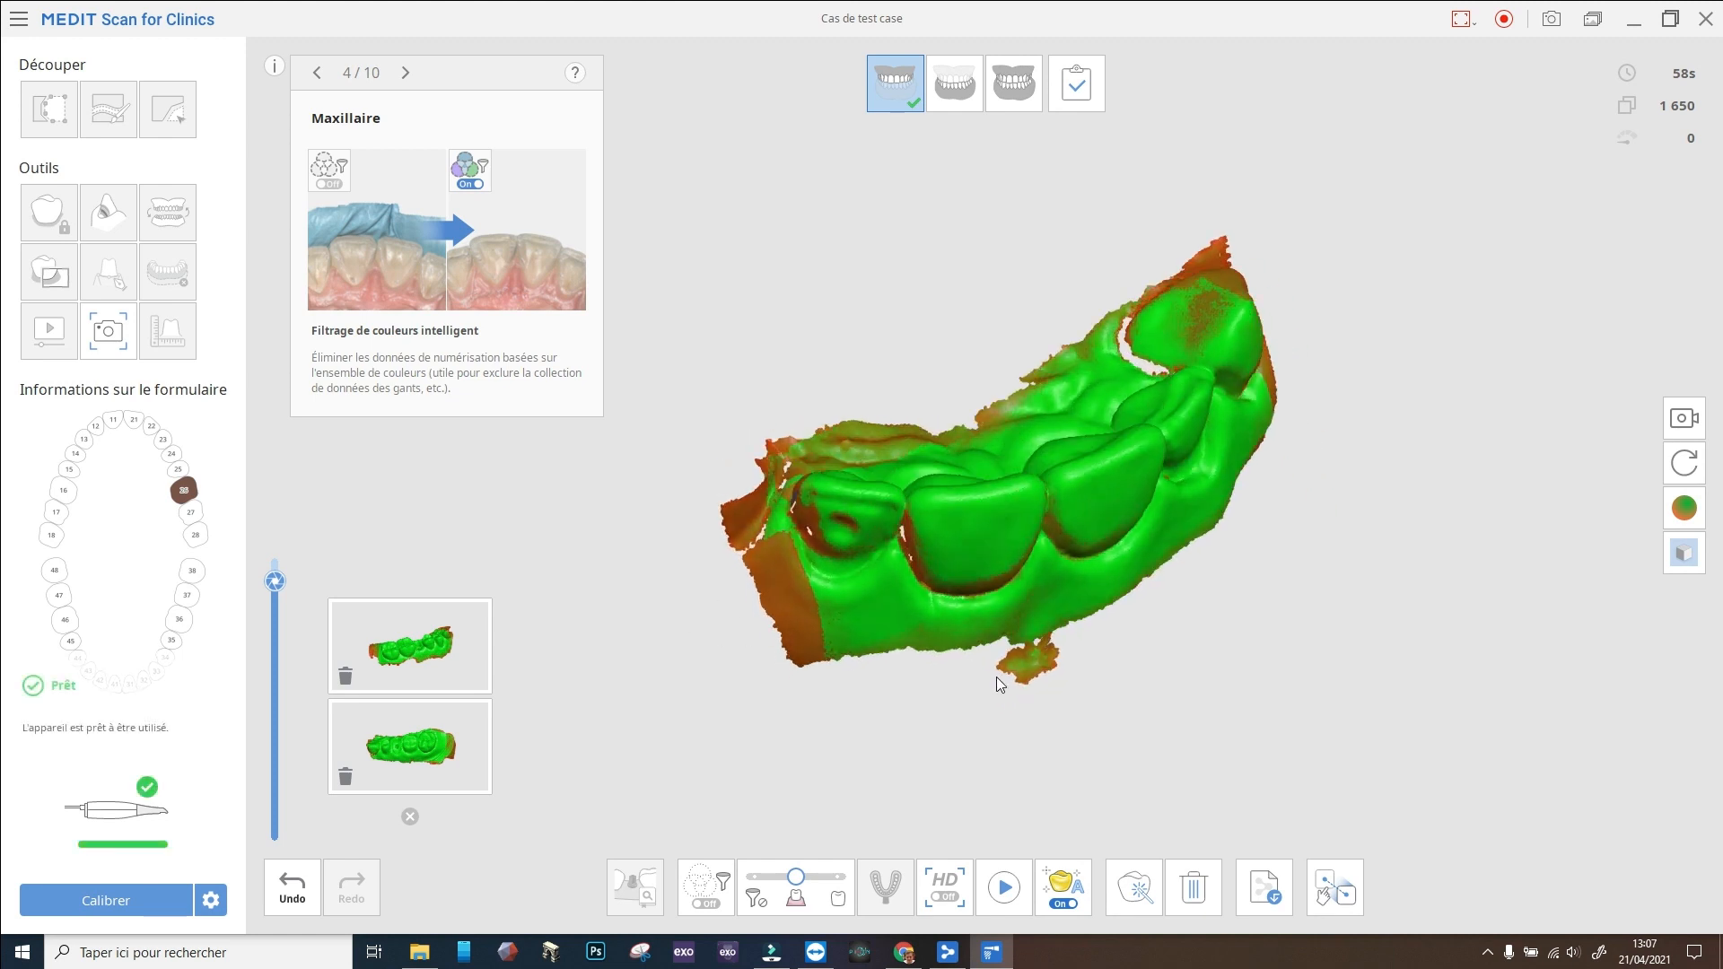
right_drag(996, 684, 1219, 221)
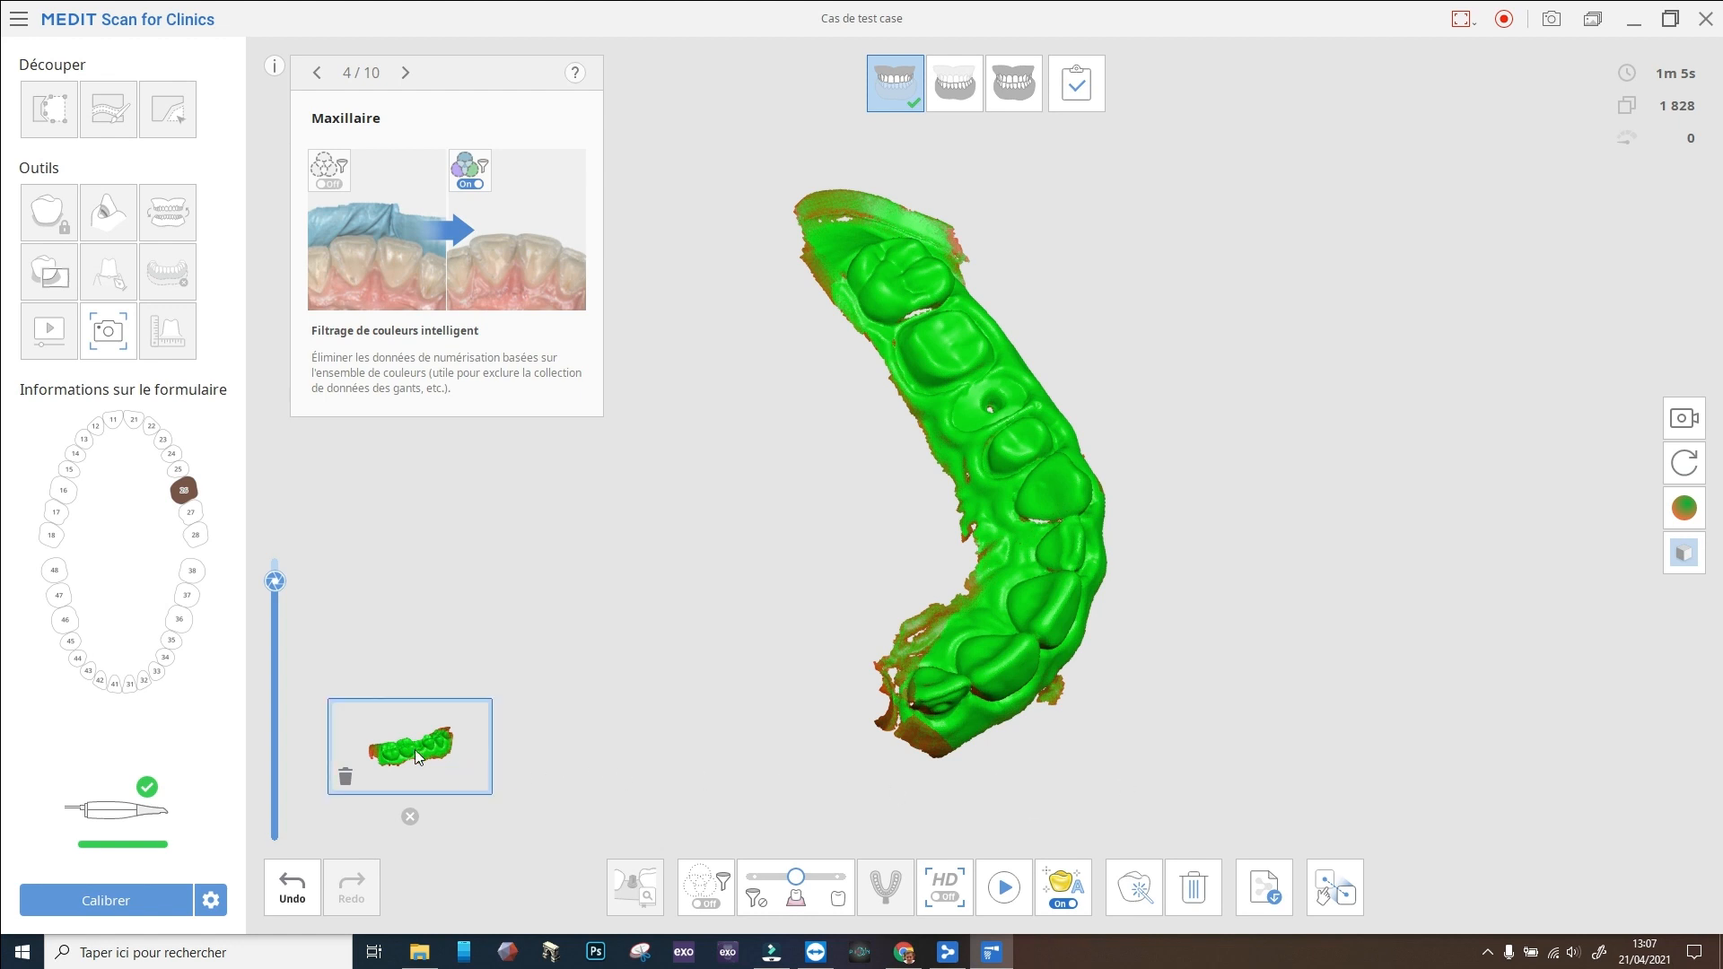
Step: Start manual alignment and move the detached posterior segment to the open end of the larger maxillary scan
right_drag(931, 729, 881, 613)
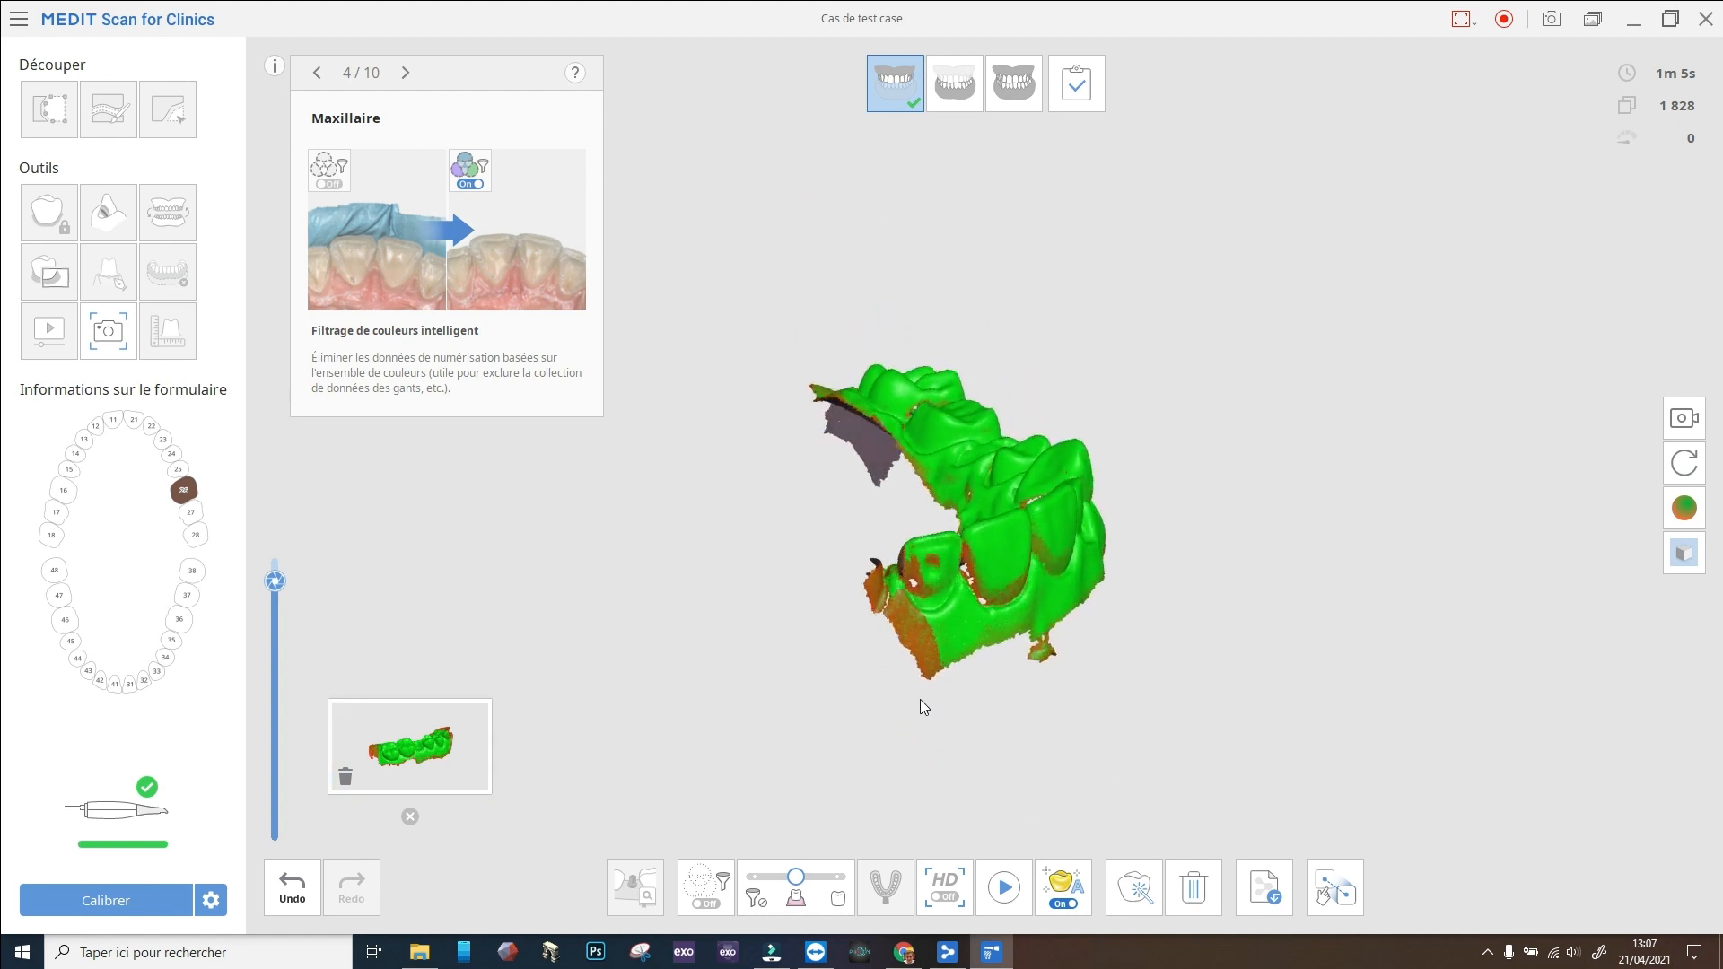
click(1343, 900)
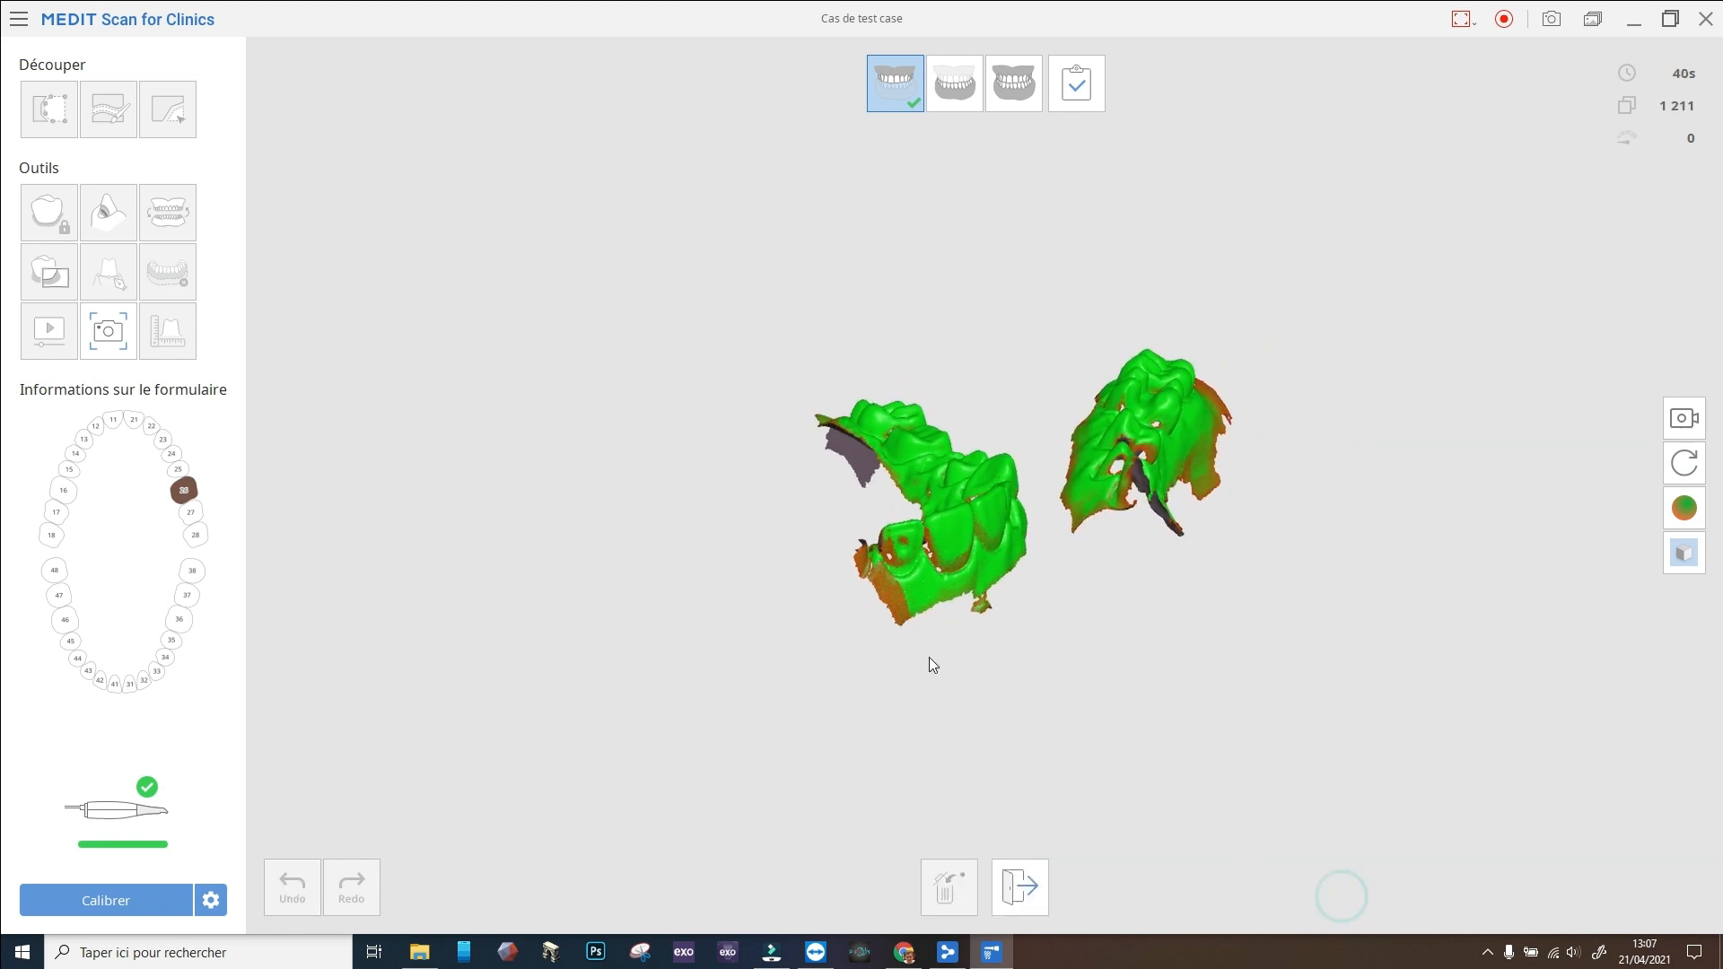
drag(1087, 488, 707, 528)
Step: Reposition the larger maxillary segment so both pieces roughly form a dental arch viewed from the occlusal side
drag(987, 524, 1020, 508)
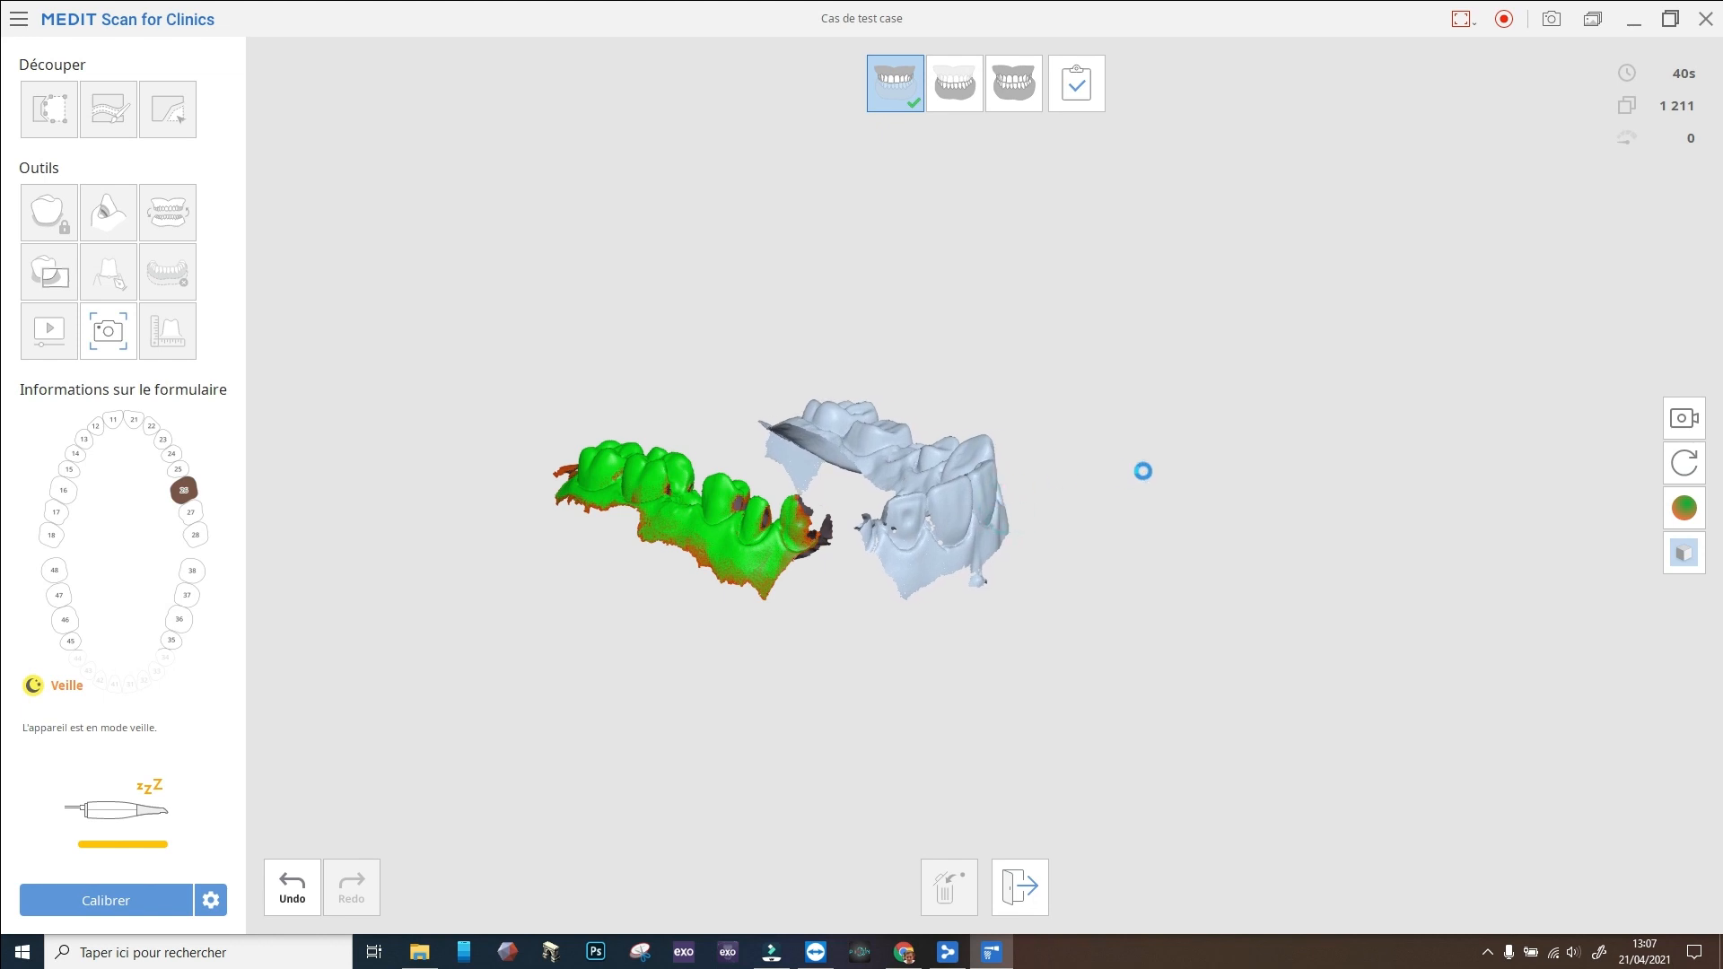
right_drag(1142, 471, 945, 666)
drag(1039, 503, 1093, 505)
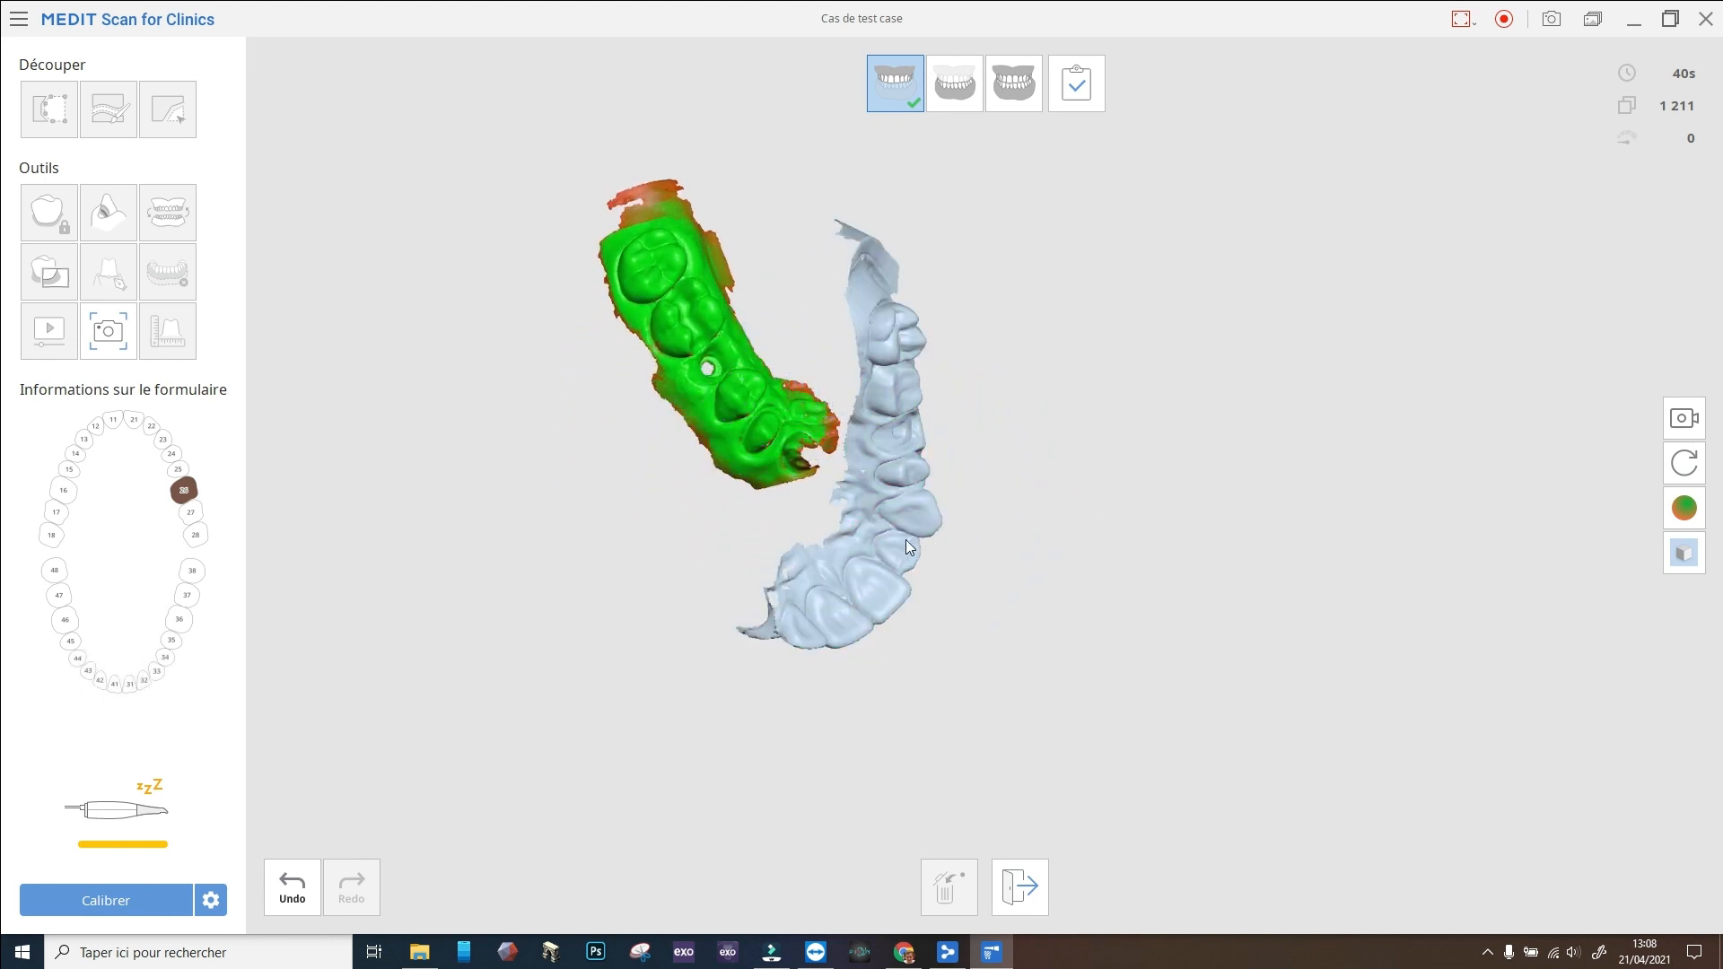
drag(906, 540, 997, 397)
right_drag(996, 415, 924, 451)
click(800, 444)
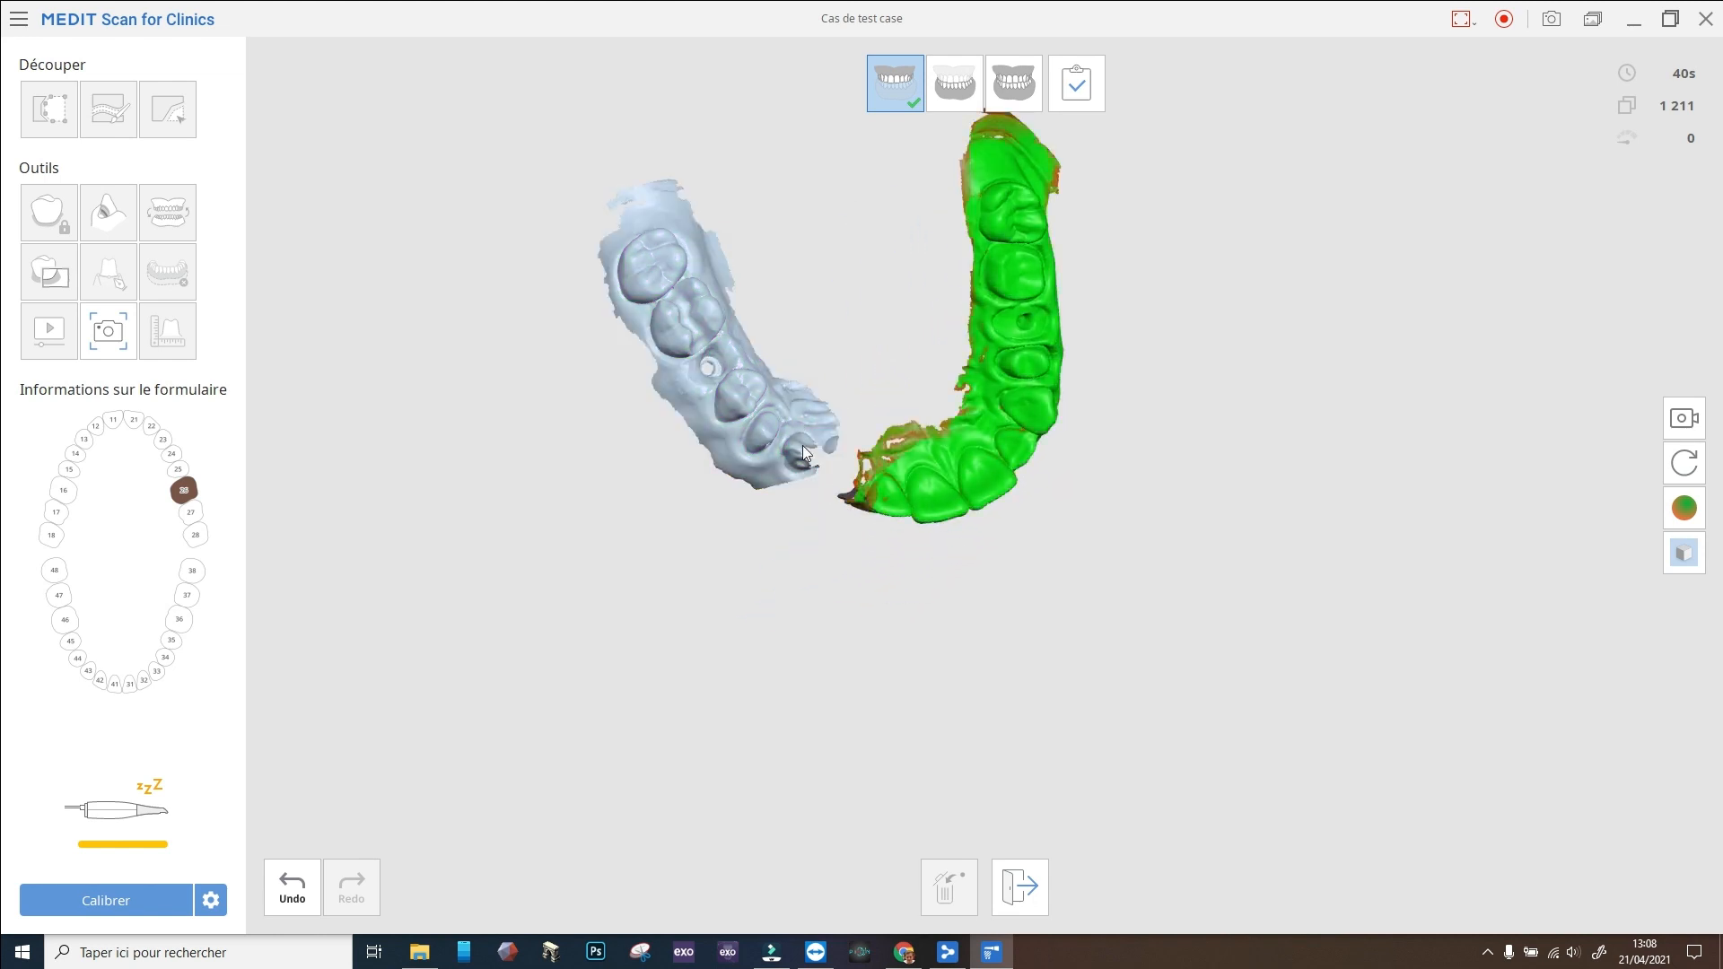
click(791, 457)
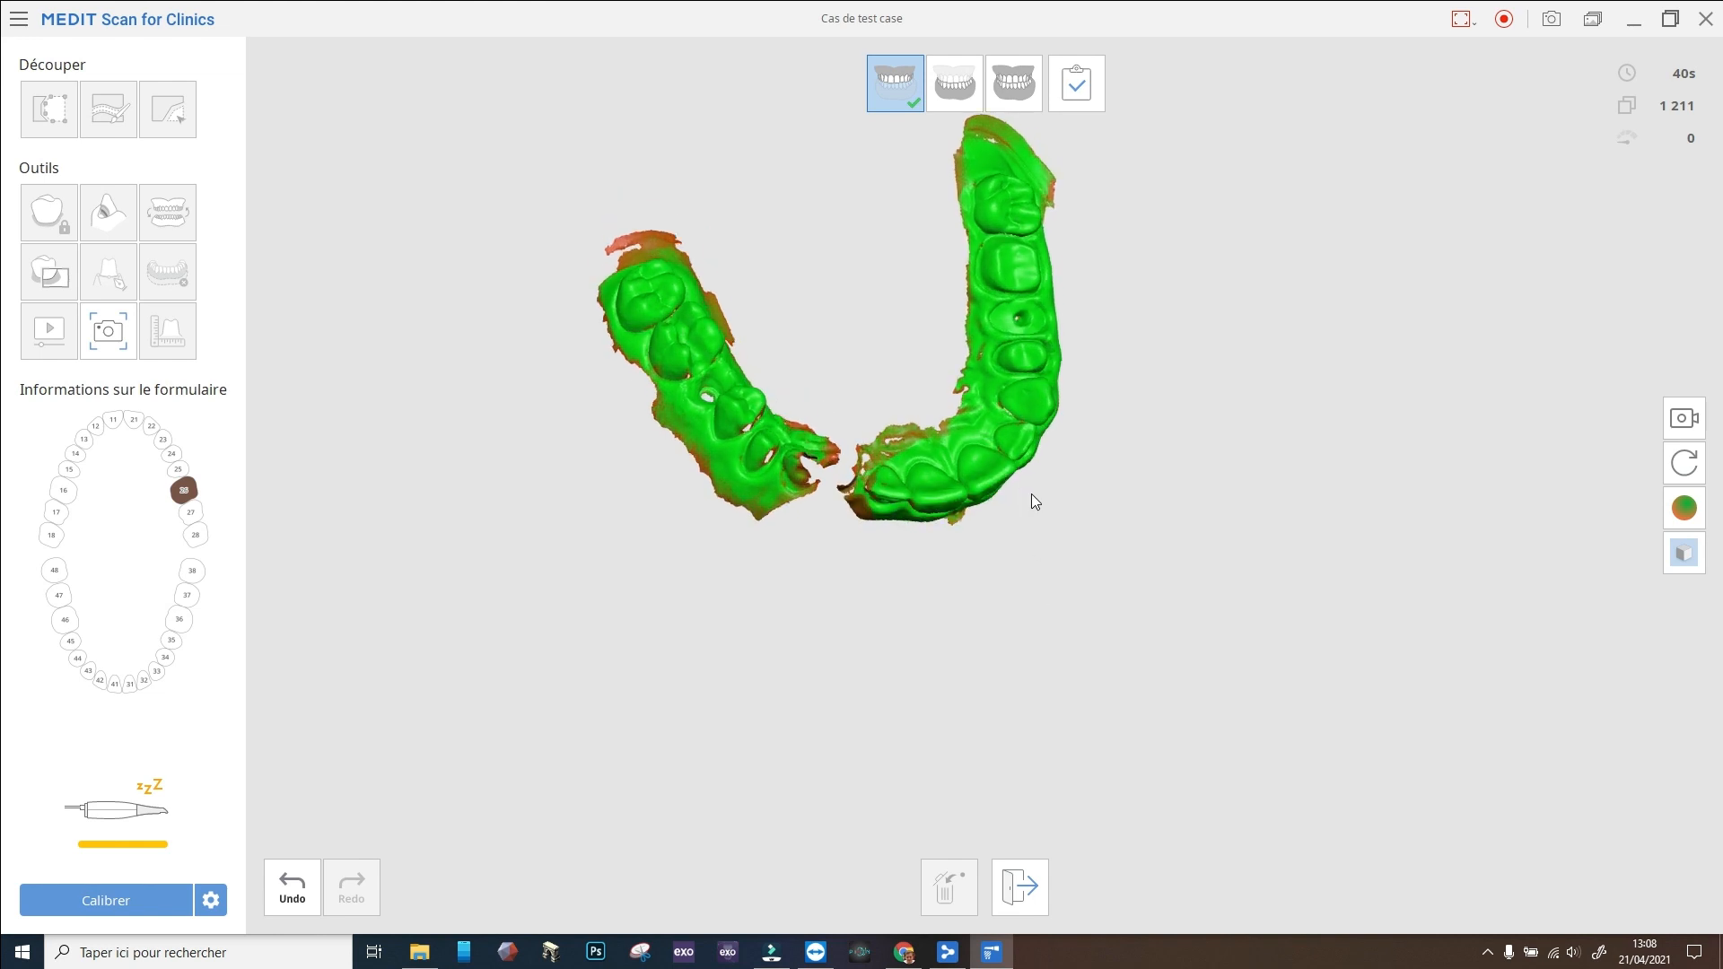
right_drag(1031, 500, 1073, 504)
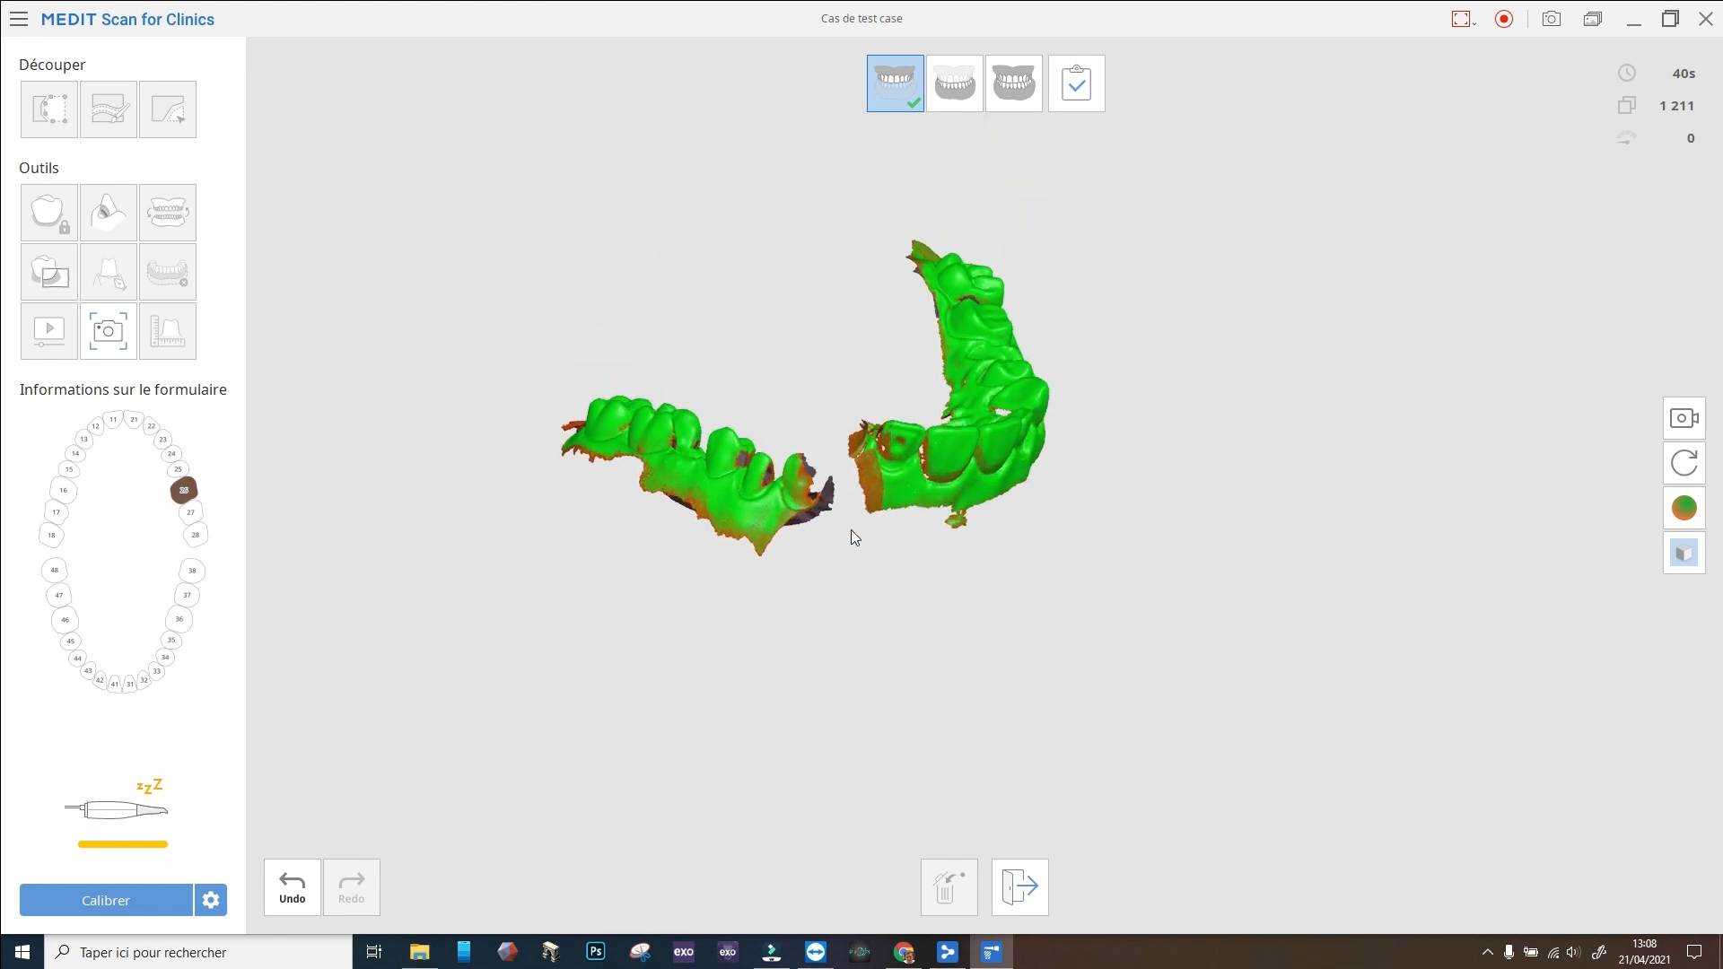
Step: Align the two maxillary segments by marking matching points on their shared end teeth, and exit manual alignment
scroll(820, 556, up, 5)
right_drag(847, 577, 904, 788)
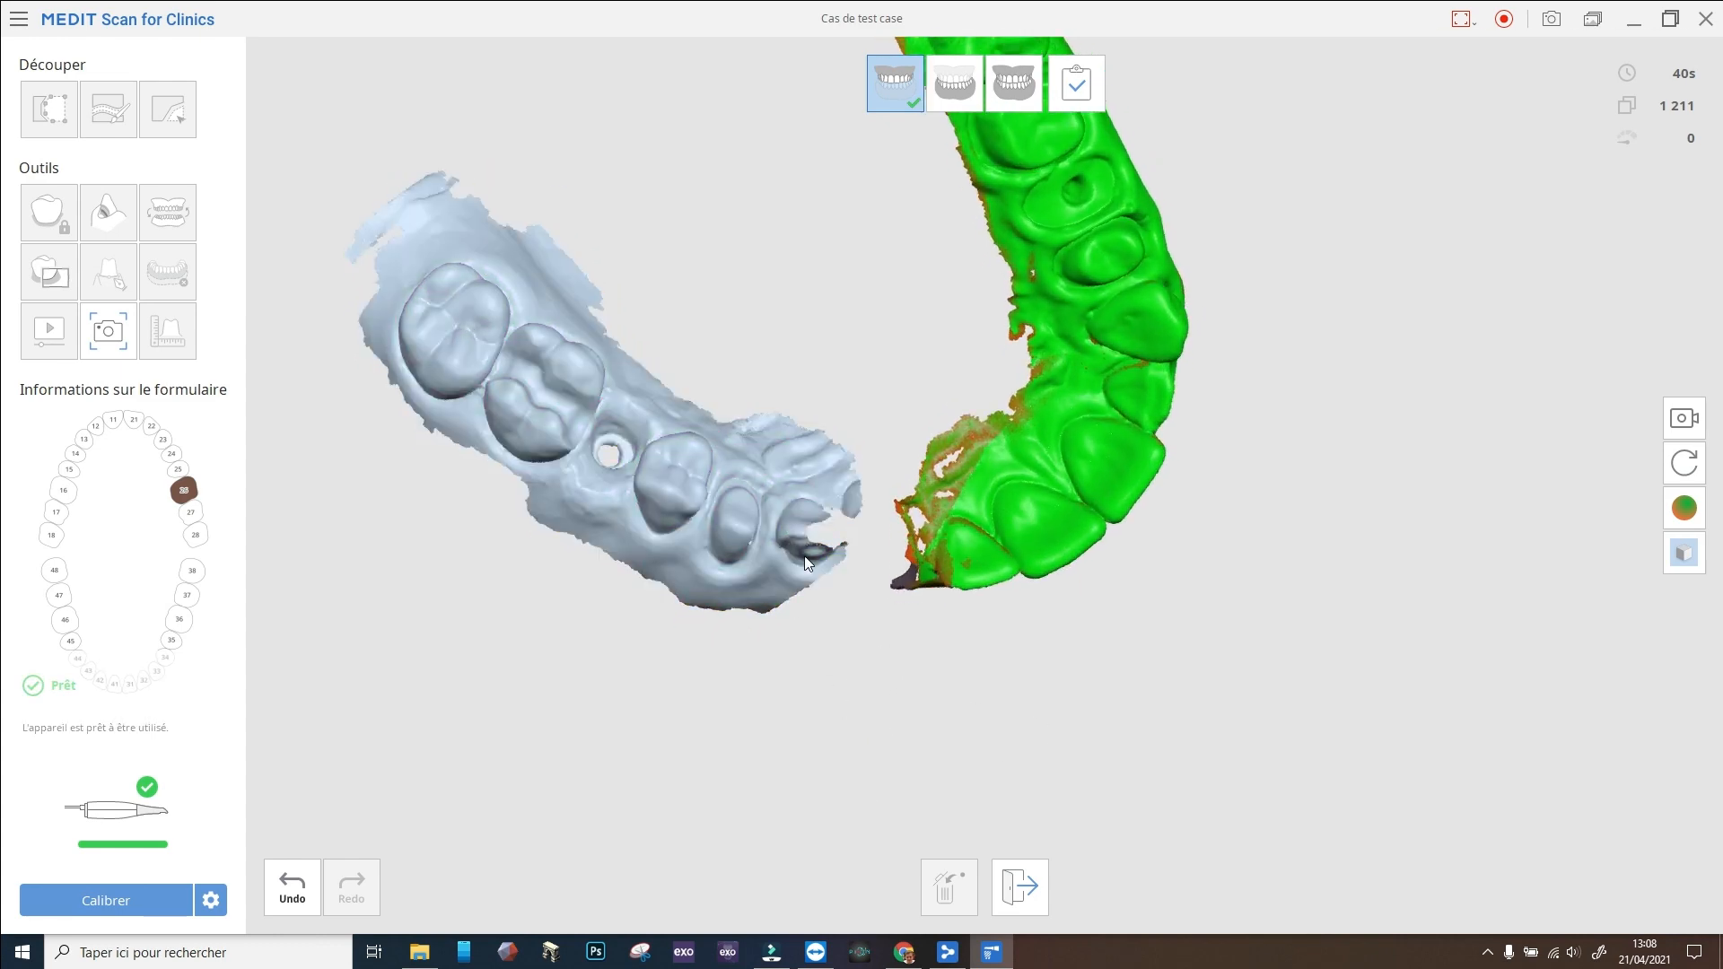
right_drag(1003, 565, 808, 639)
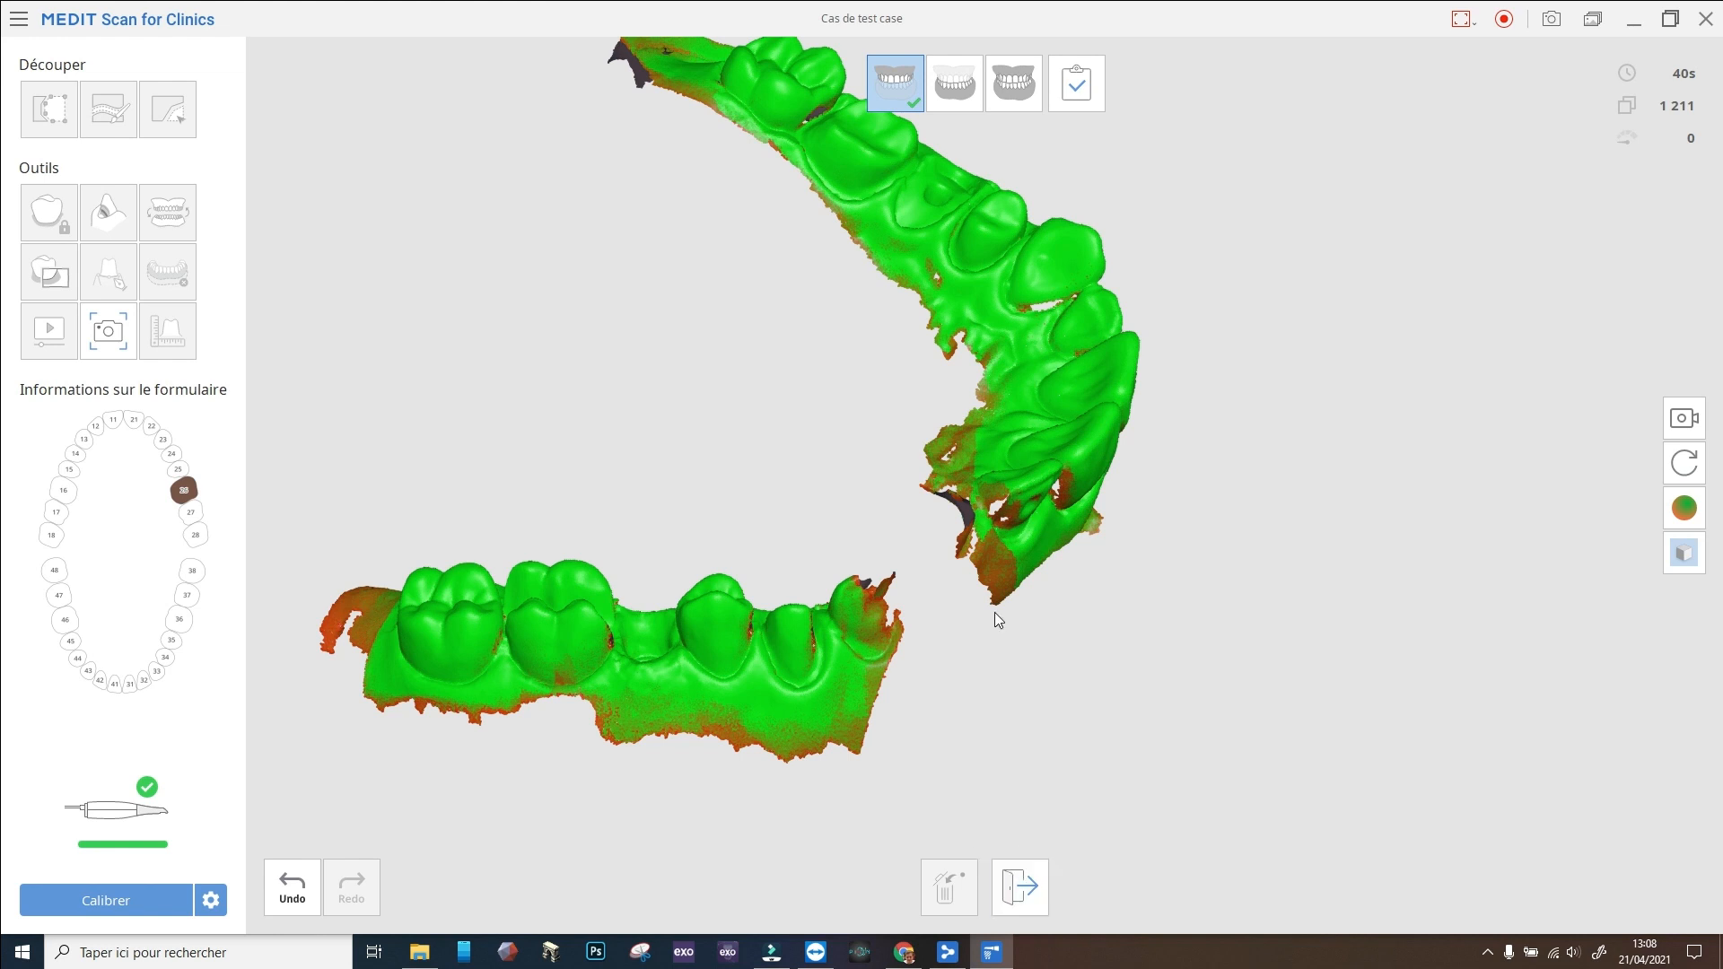
click(1007, 490)
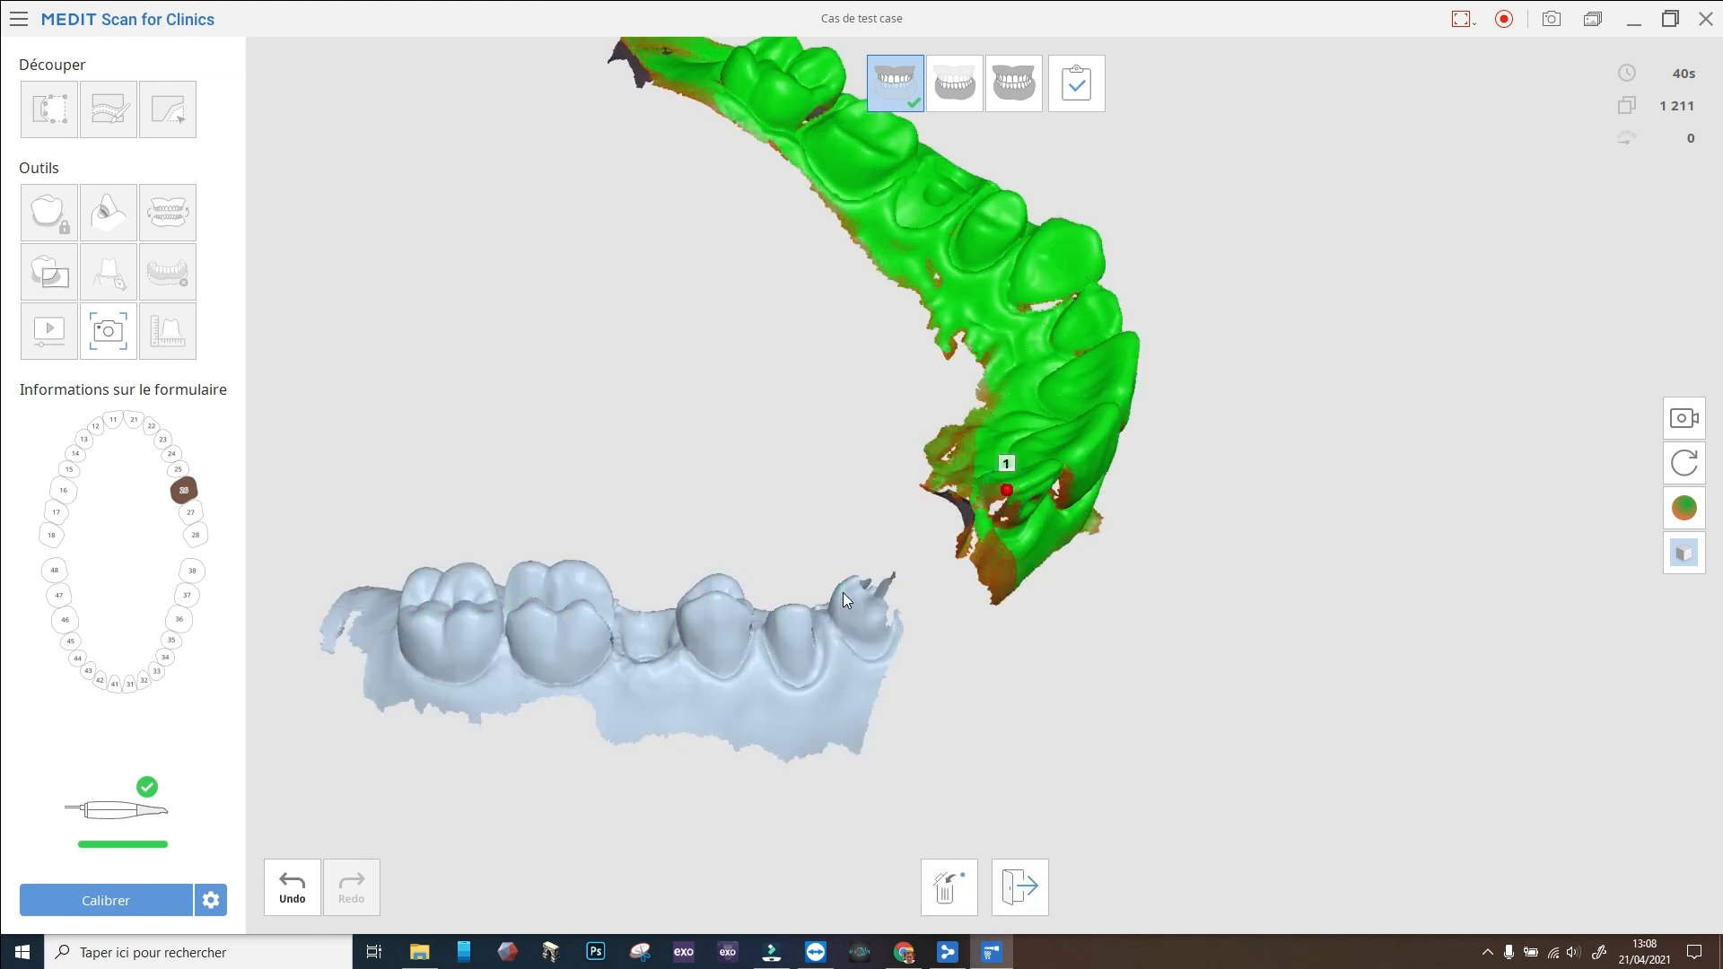
drag(843, 592, 872, 714)
click(870, 705)
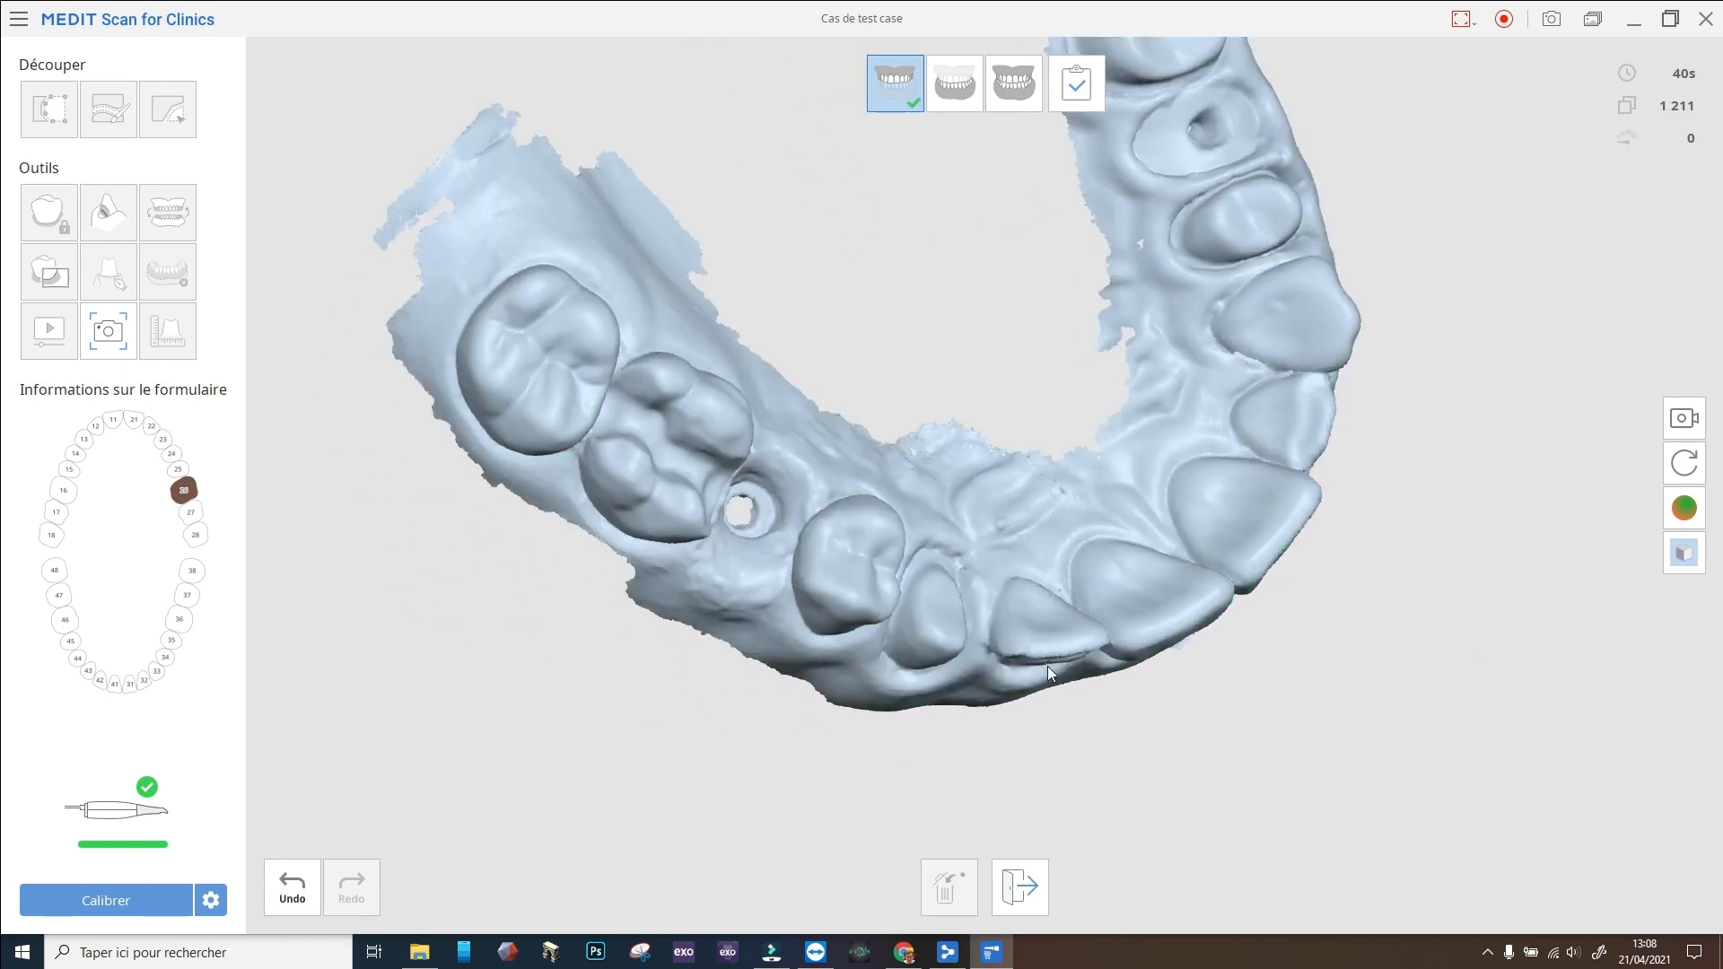
click(1041, 864)
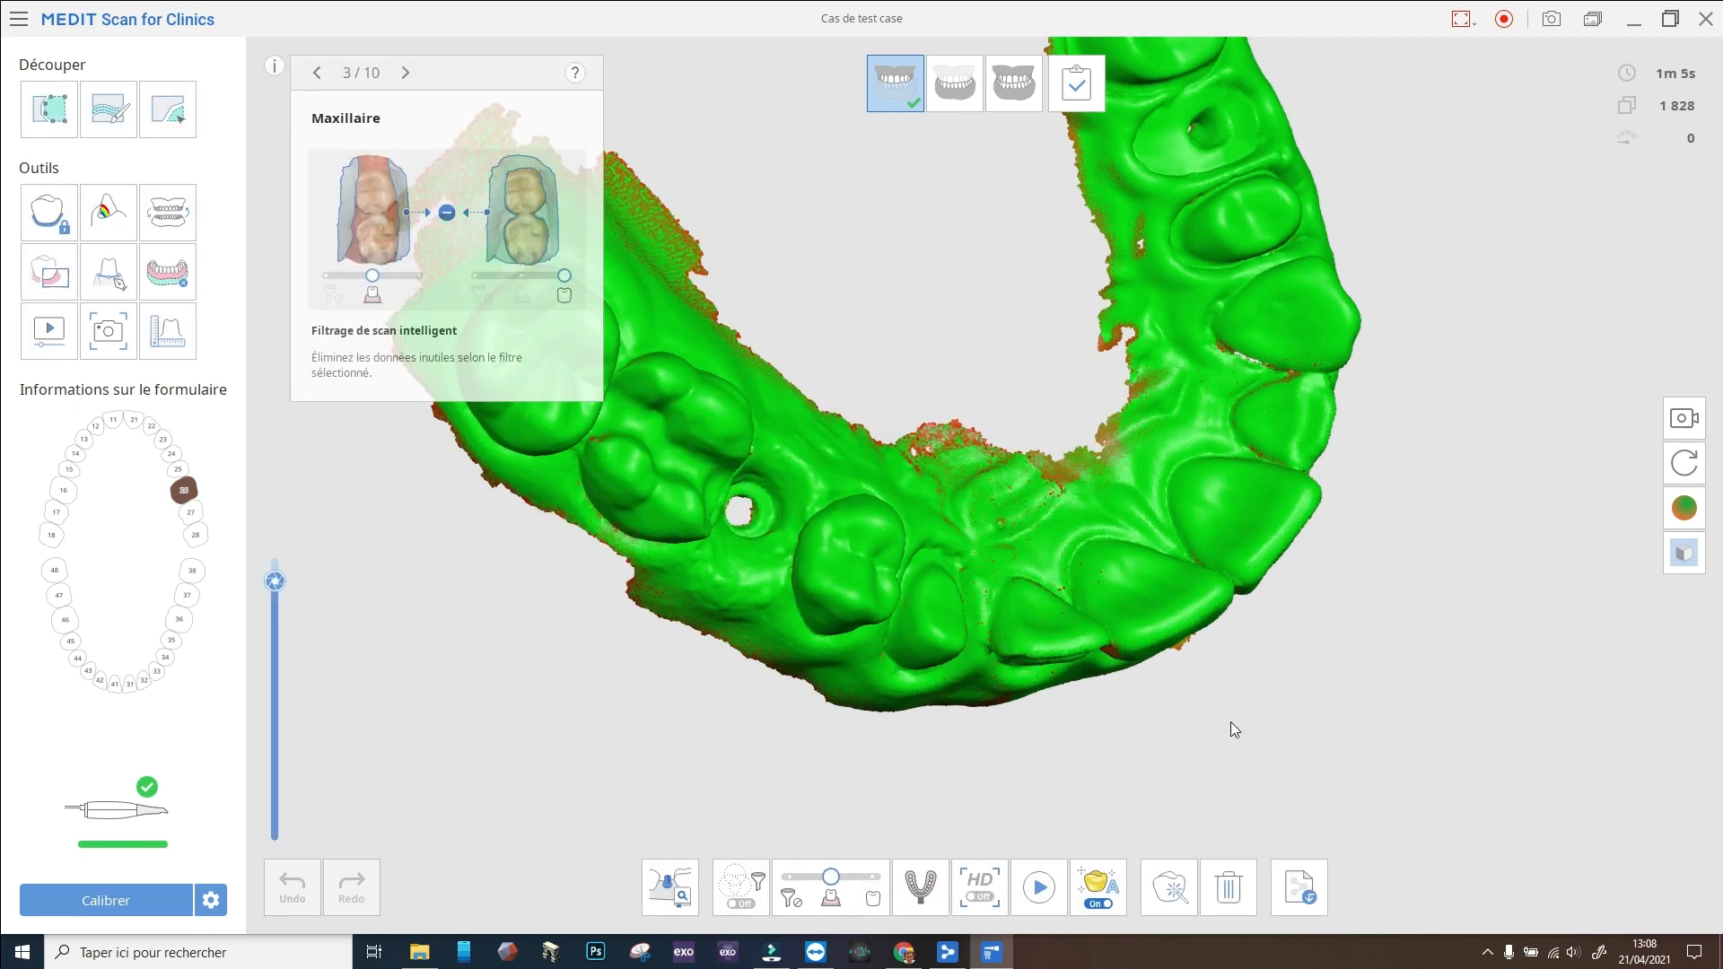
Step: Inspect the joined maxillary arch from the occlusal and front sides
right_drag(1220, 750, 1070, 736)
middle_drag(1069, 736, 1018, 622)
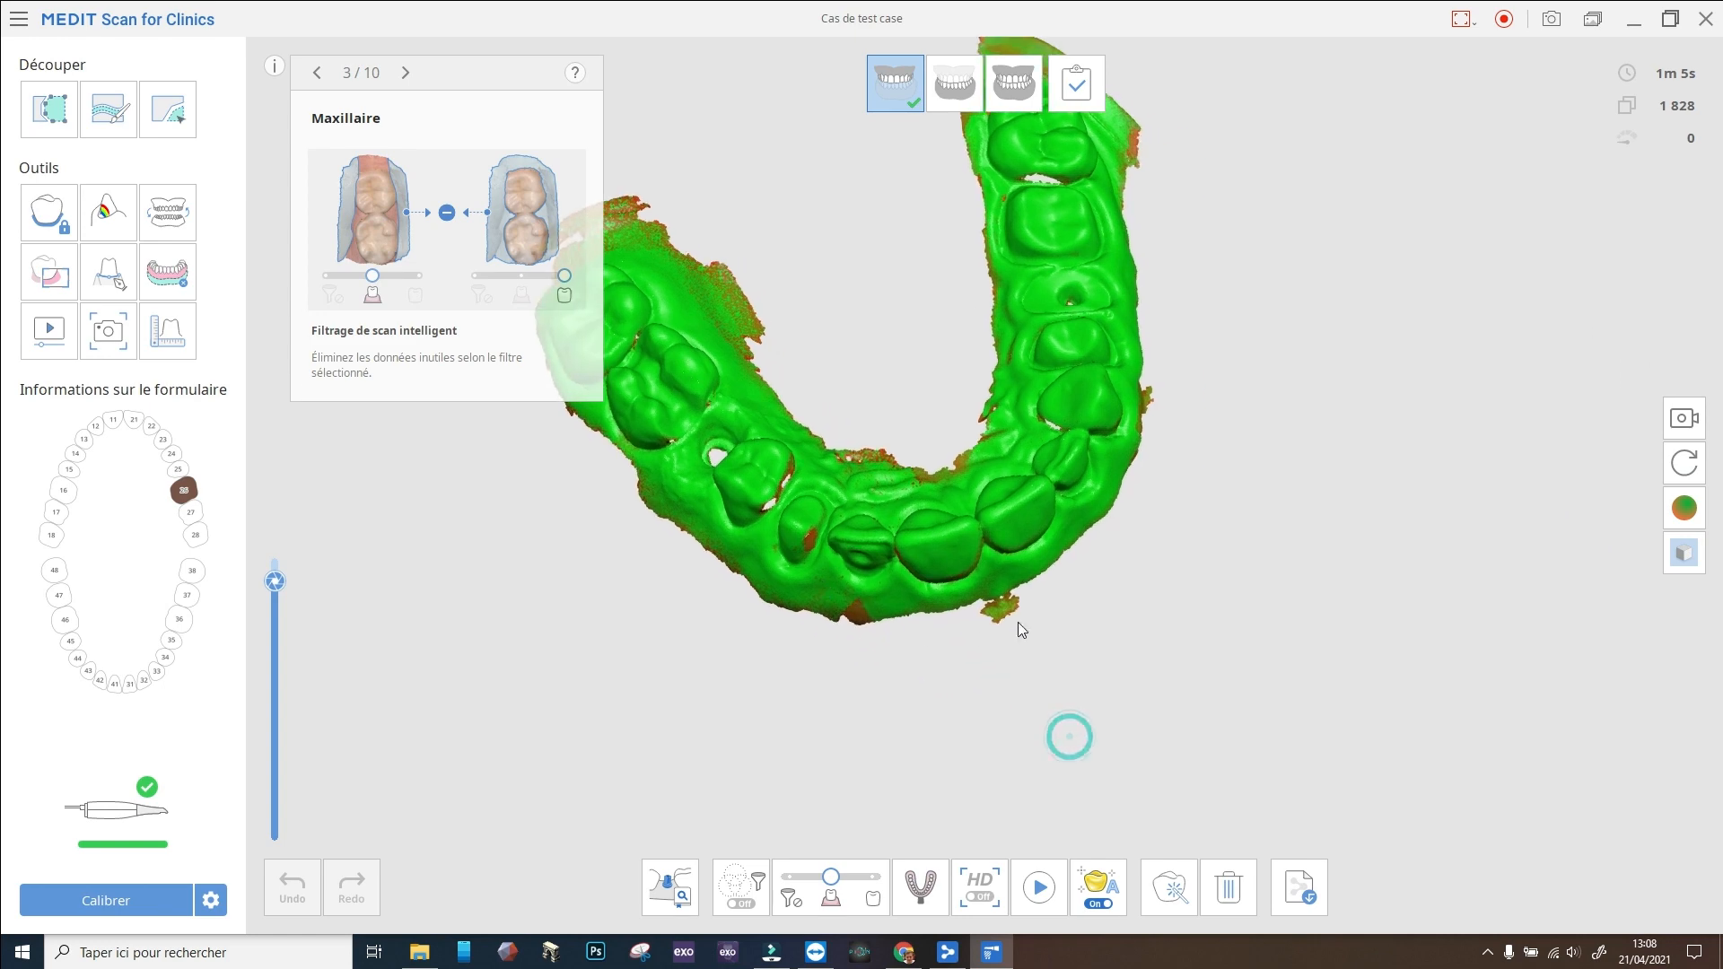
right_drag(1017, 622, 1115, 577)
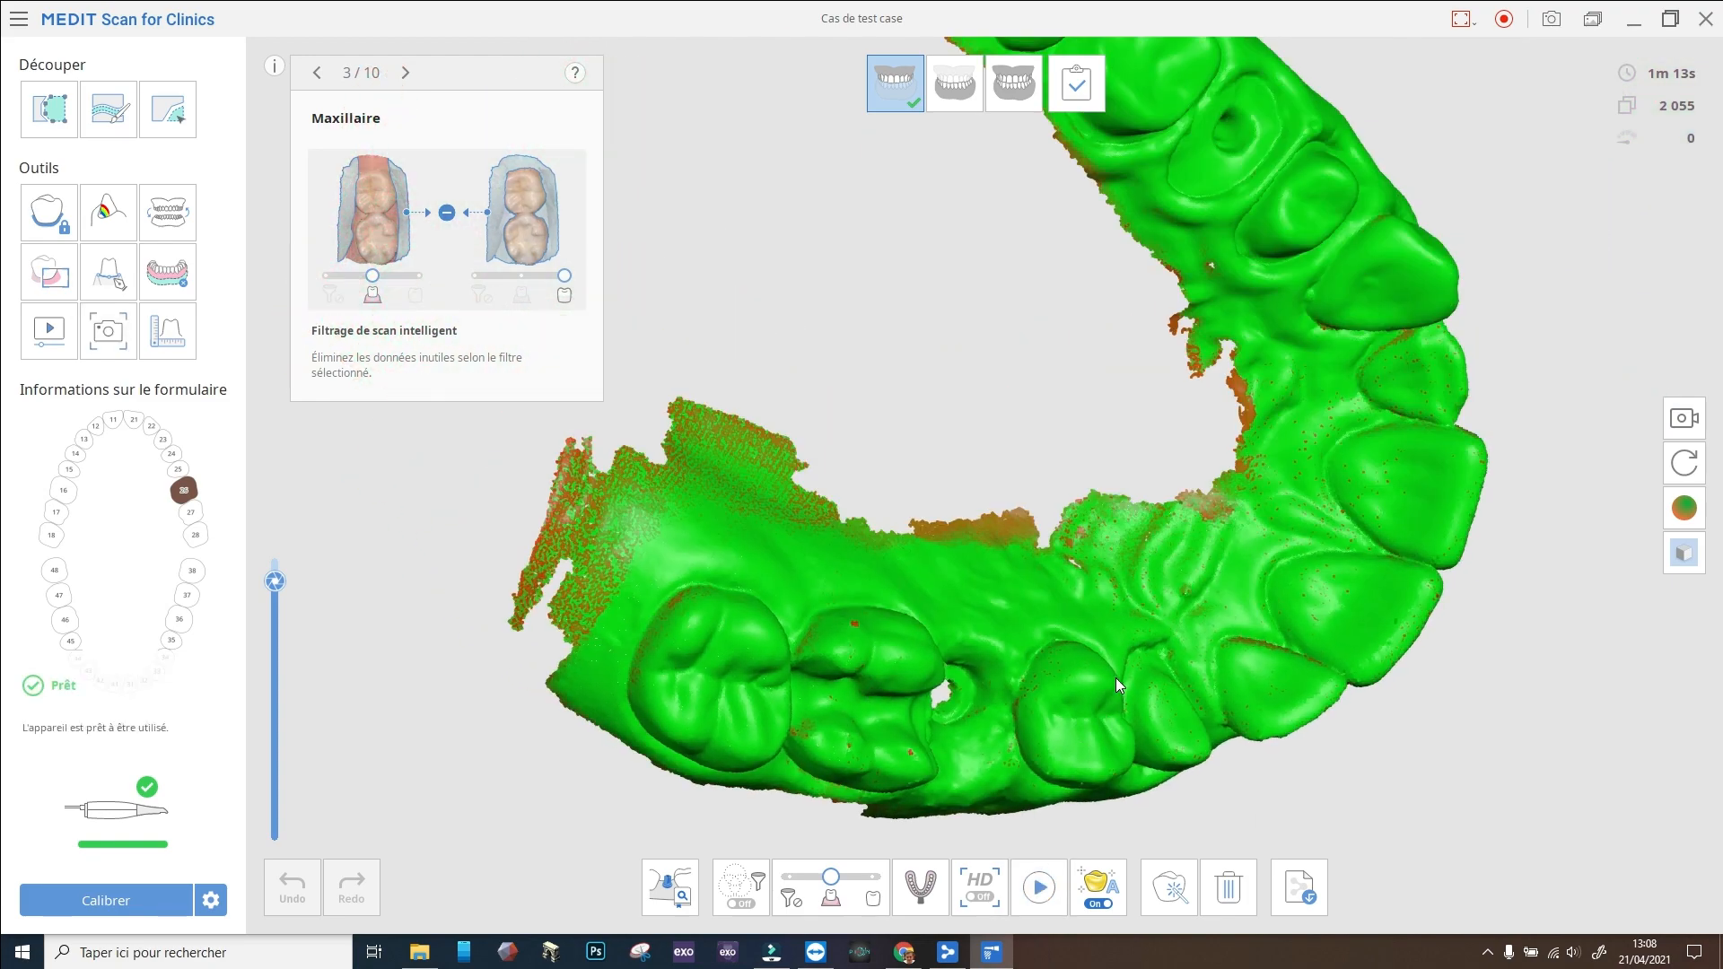
Step: Undo the most recent scan data added to the maxillary arch
right_drag(991, 756, 646, 669)
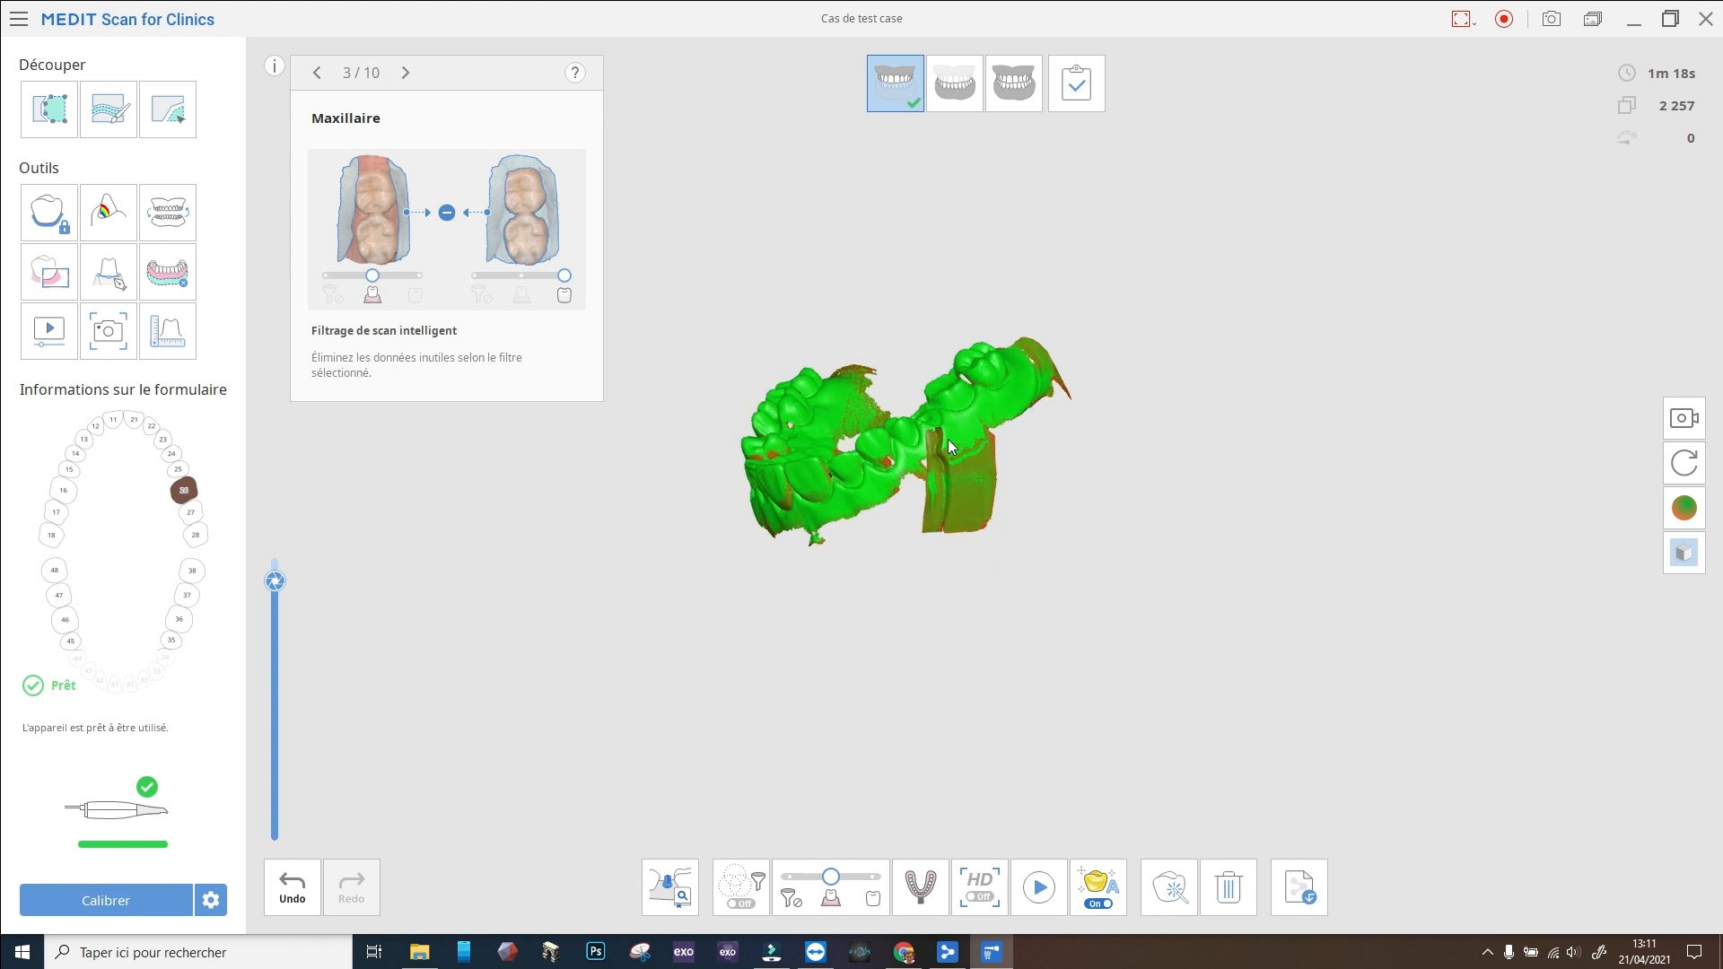
click(302, 904)
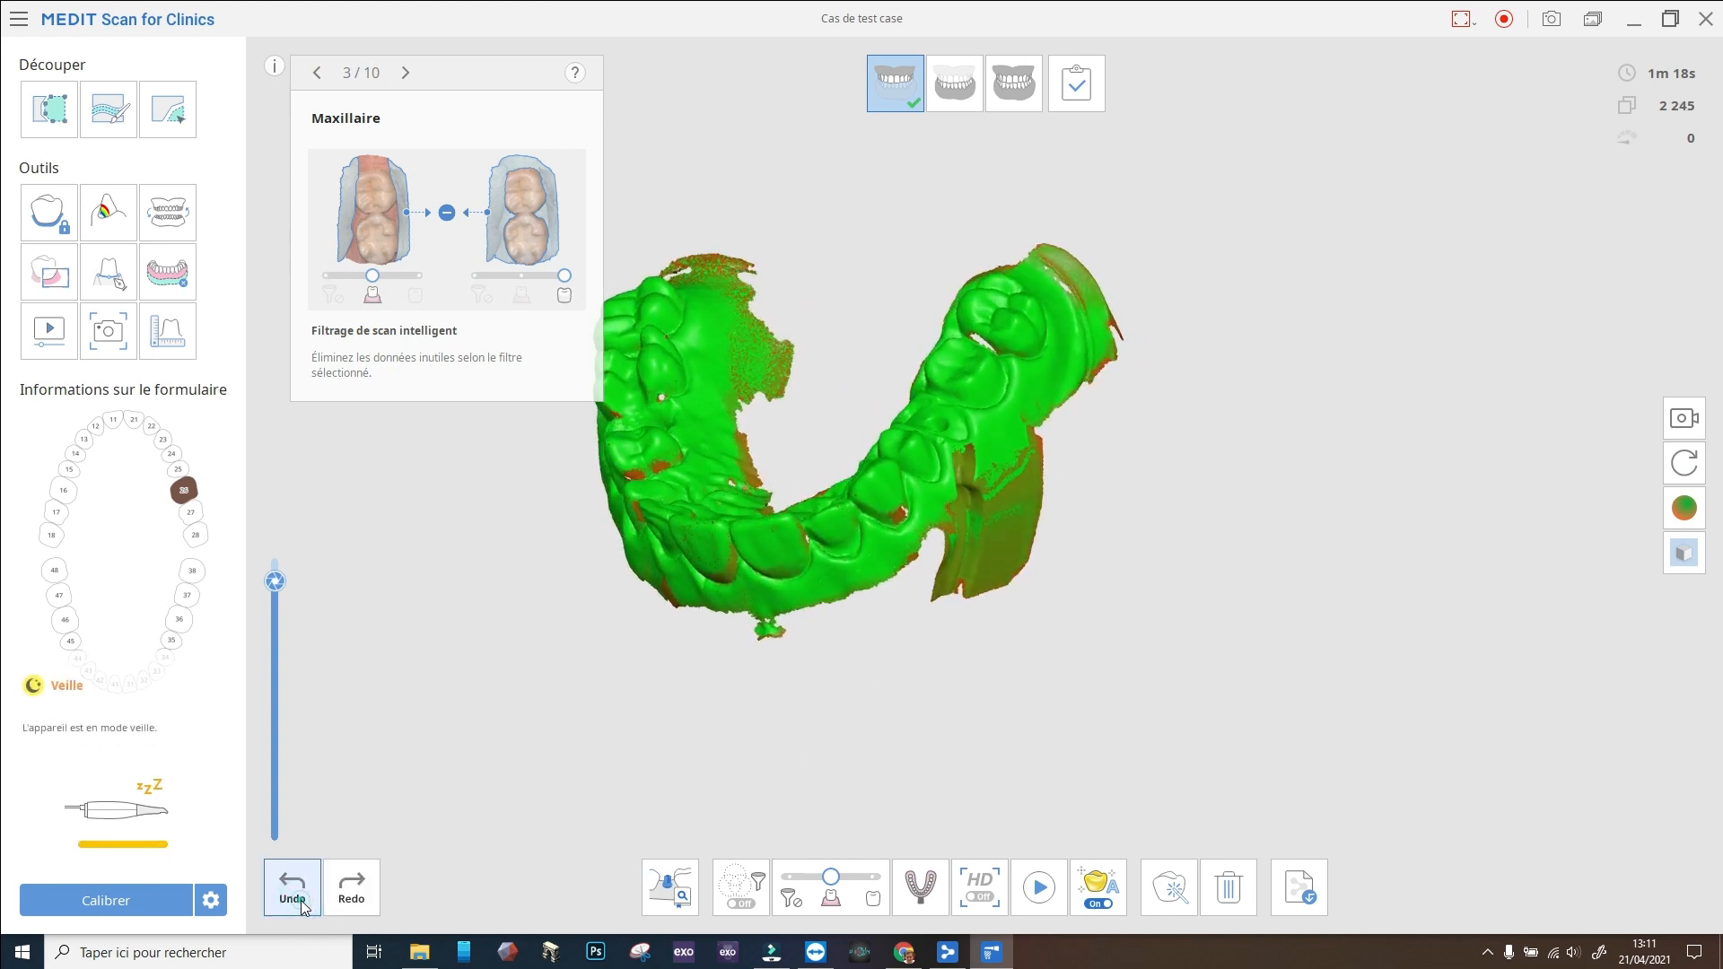
Step: Keep undoing recent scan frames on the maxilla until the stray flap beside the posterior teeth is removed
click(302, 902)
click(302, 896)
click(303, 897)
click(304, 897)
click(304, 897)
click(304, 898)
click(304, 897)
click(303, 898)
click(303, 897)
click(304, 898)
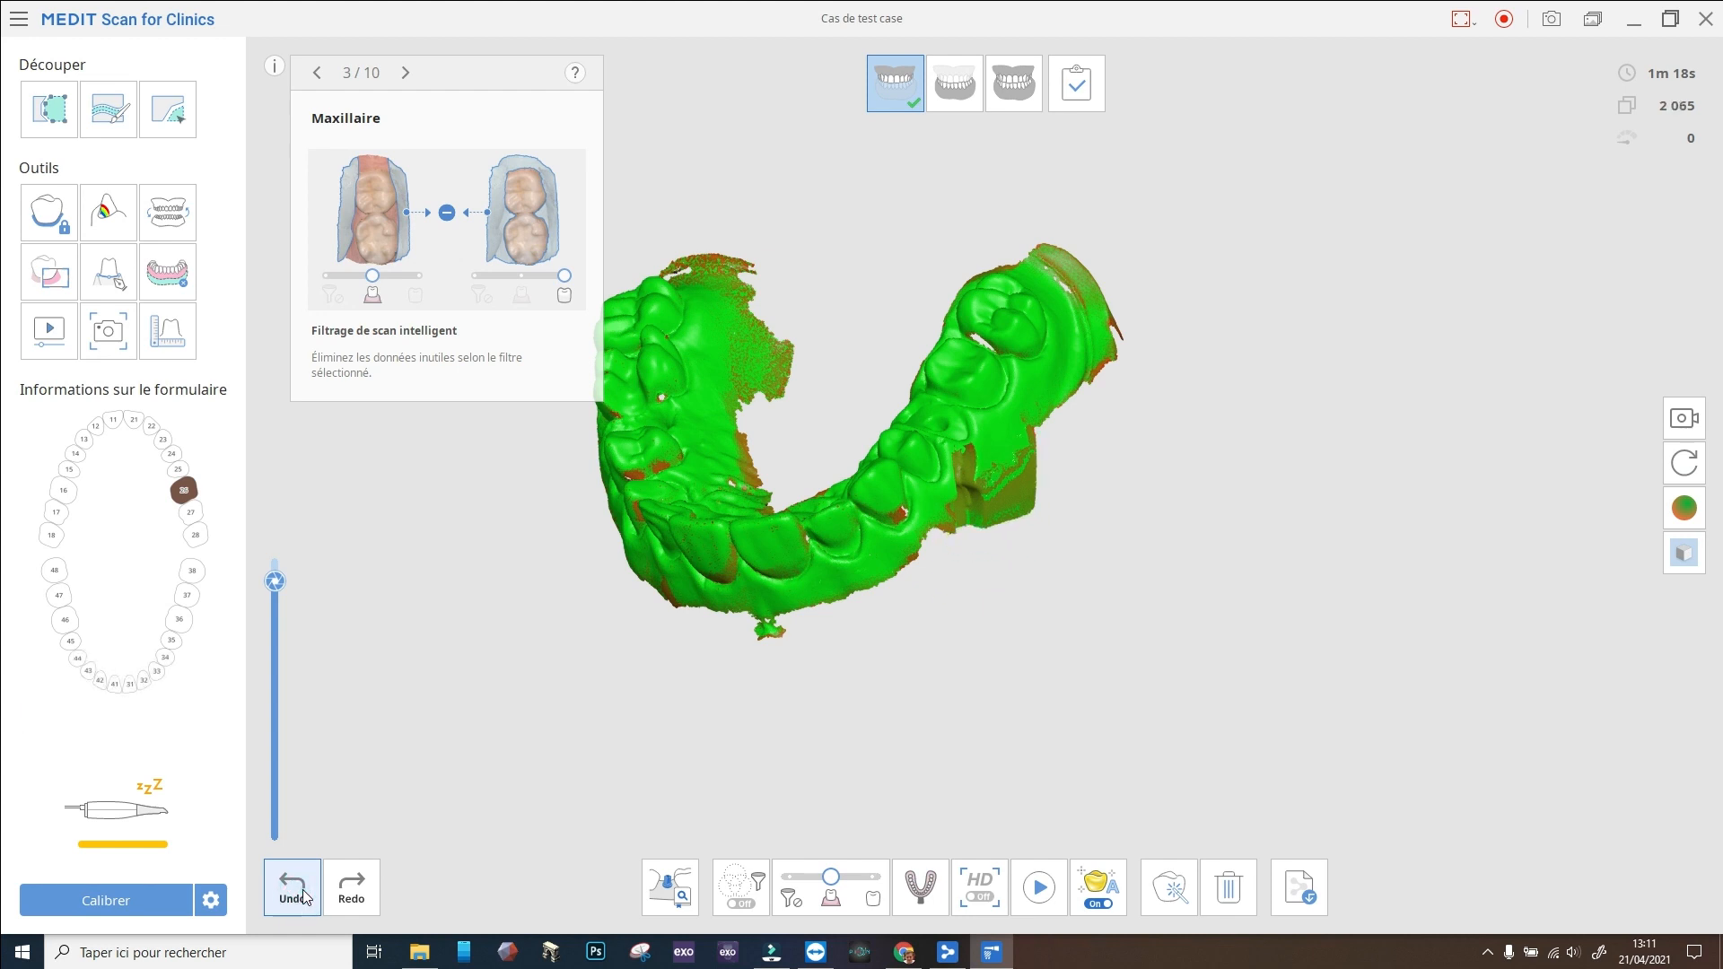
click(304, 897)
Step: Examine the cleaned maxillary arch from the occlusal side and from both lateral sides
right_drag(747, 730, 1007, 525)
middle_drag(1007, 525, 1399, 579)
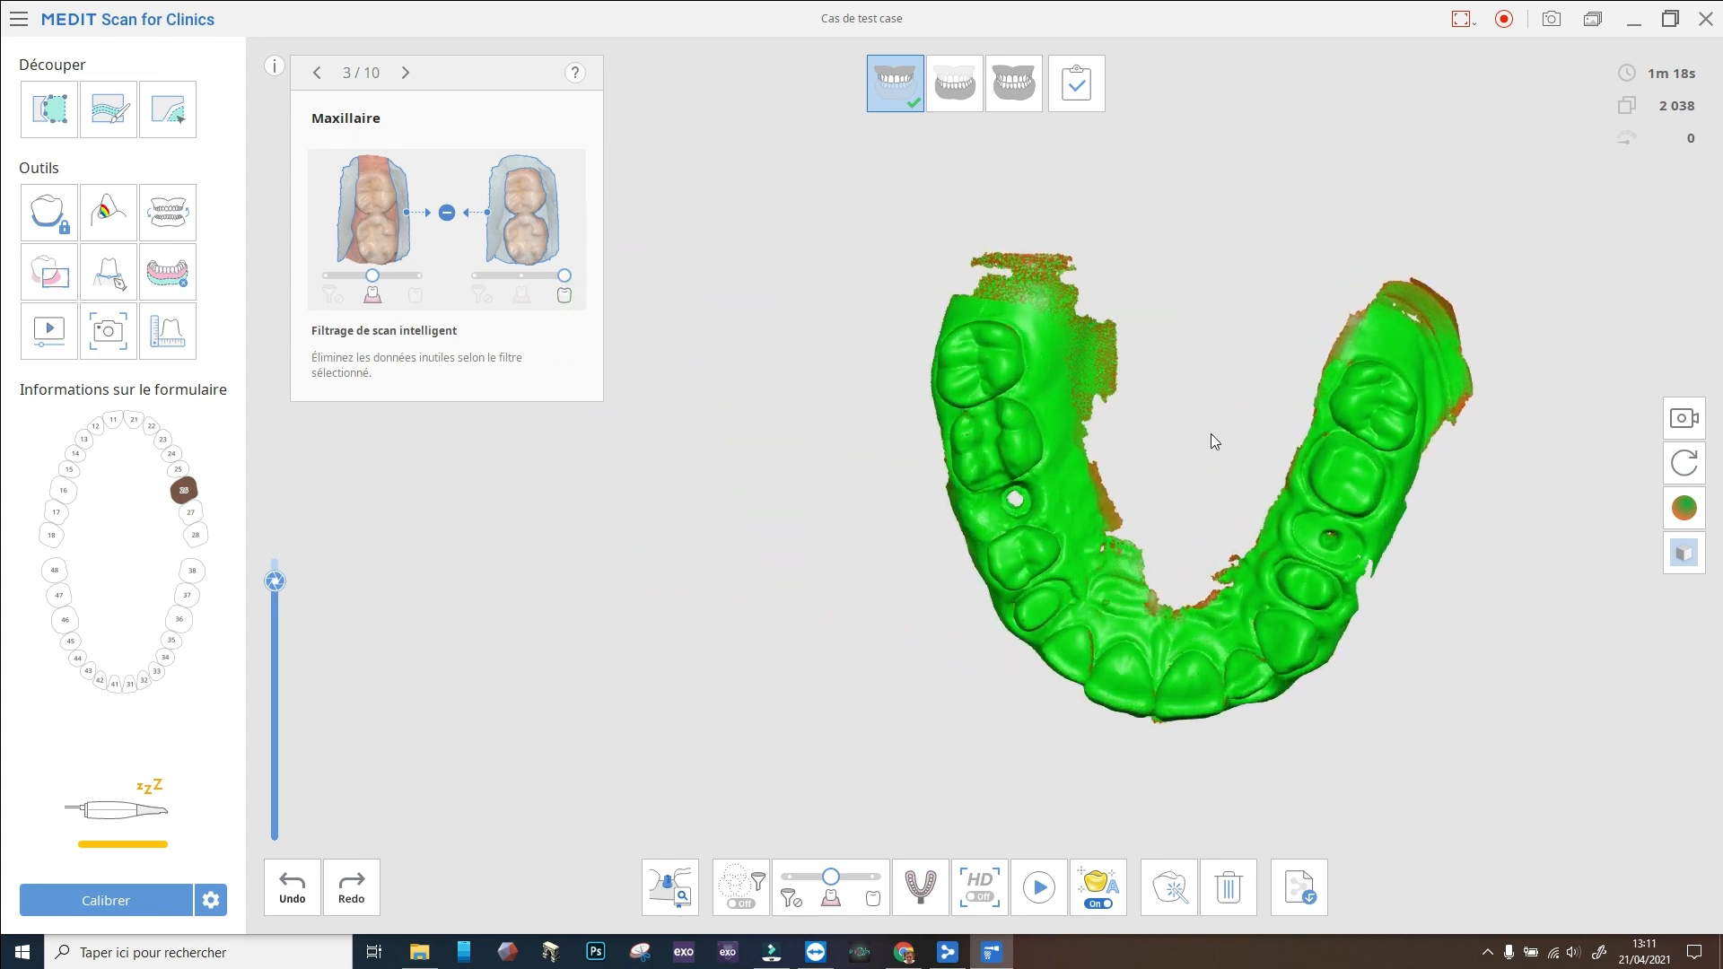
right_drag(1243, 594, 1071, 599)
right_drag(1075, 538, 965, 517)
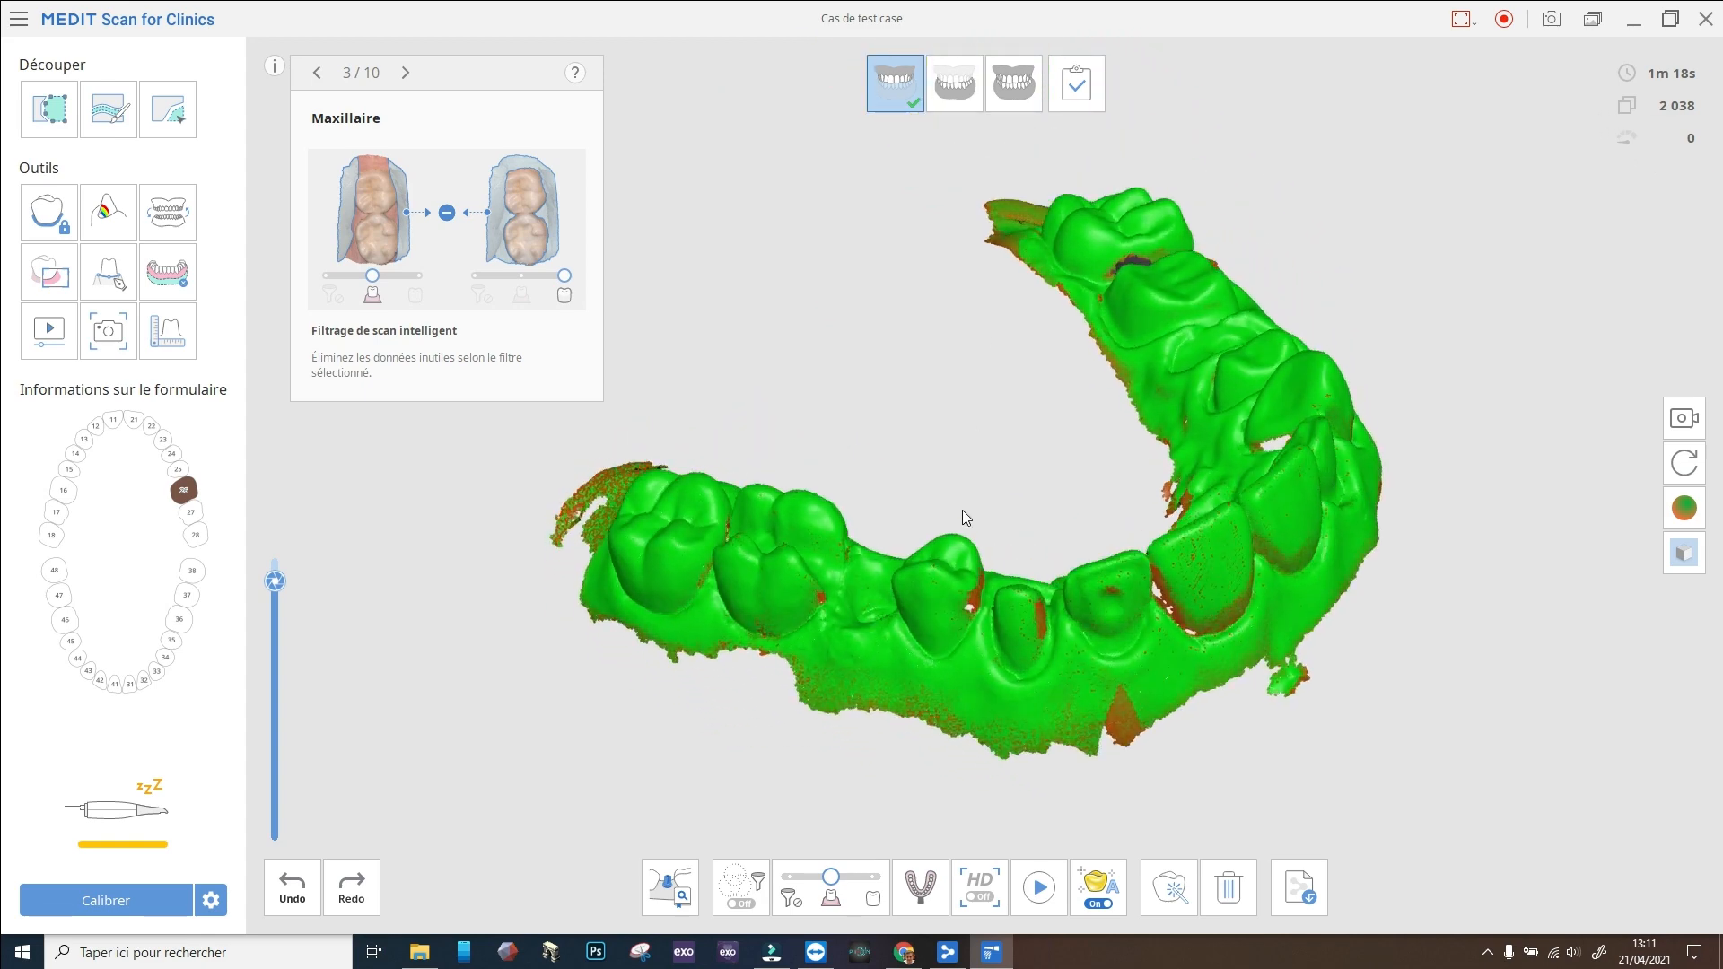
right_drag(1202, 611, 762, 659)
Step: Switch to the mandible scan stage and turn off smart stitching (Couture intelligente) in the scan settings
click(955, 83)
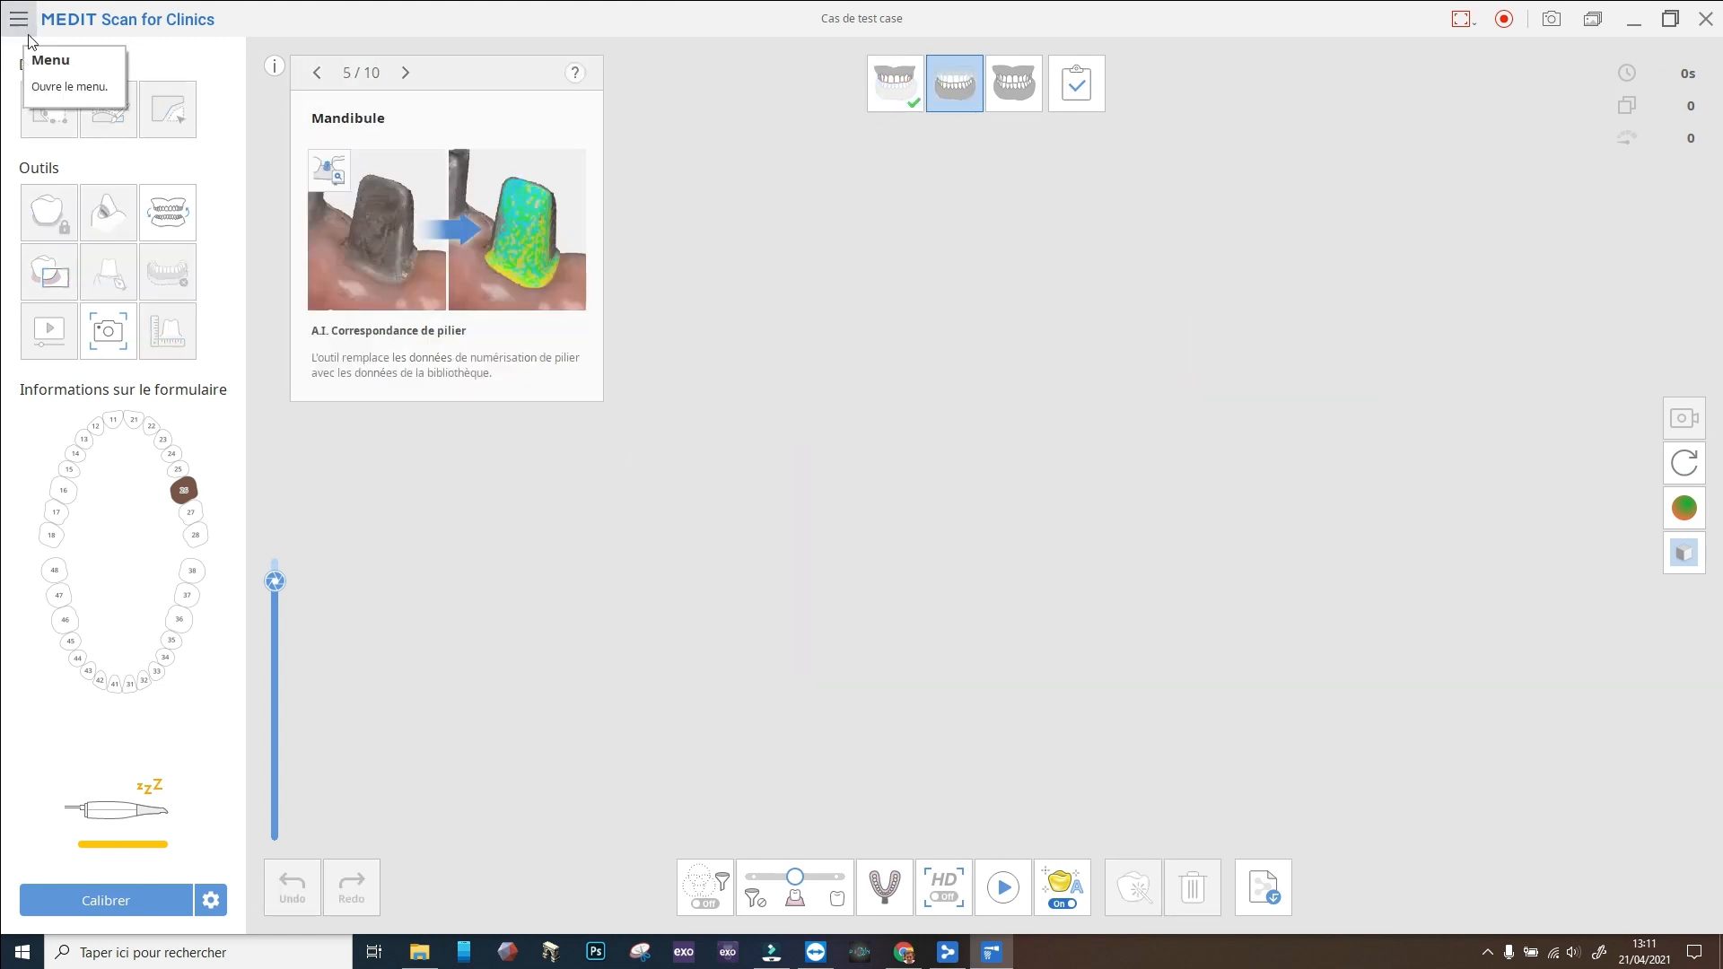
click(26, 21)
click(84, 104)
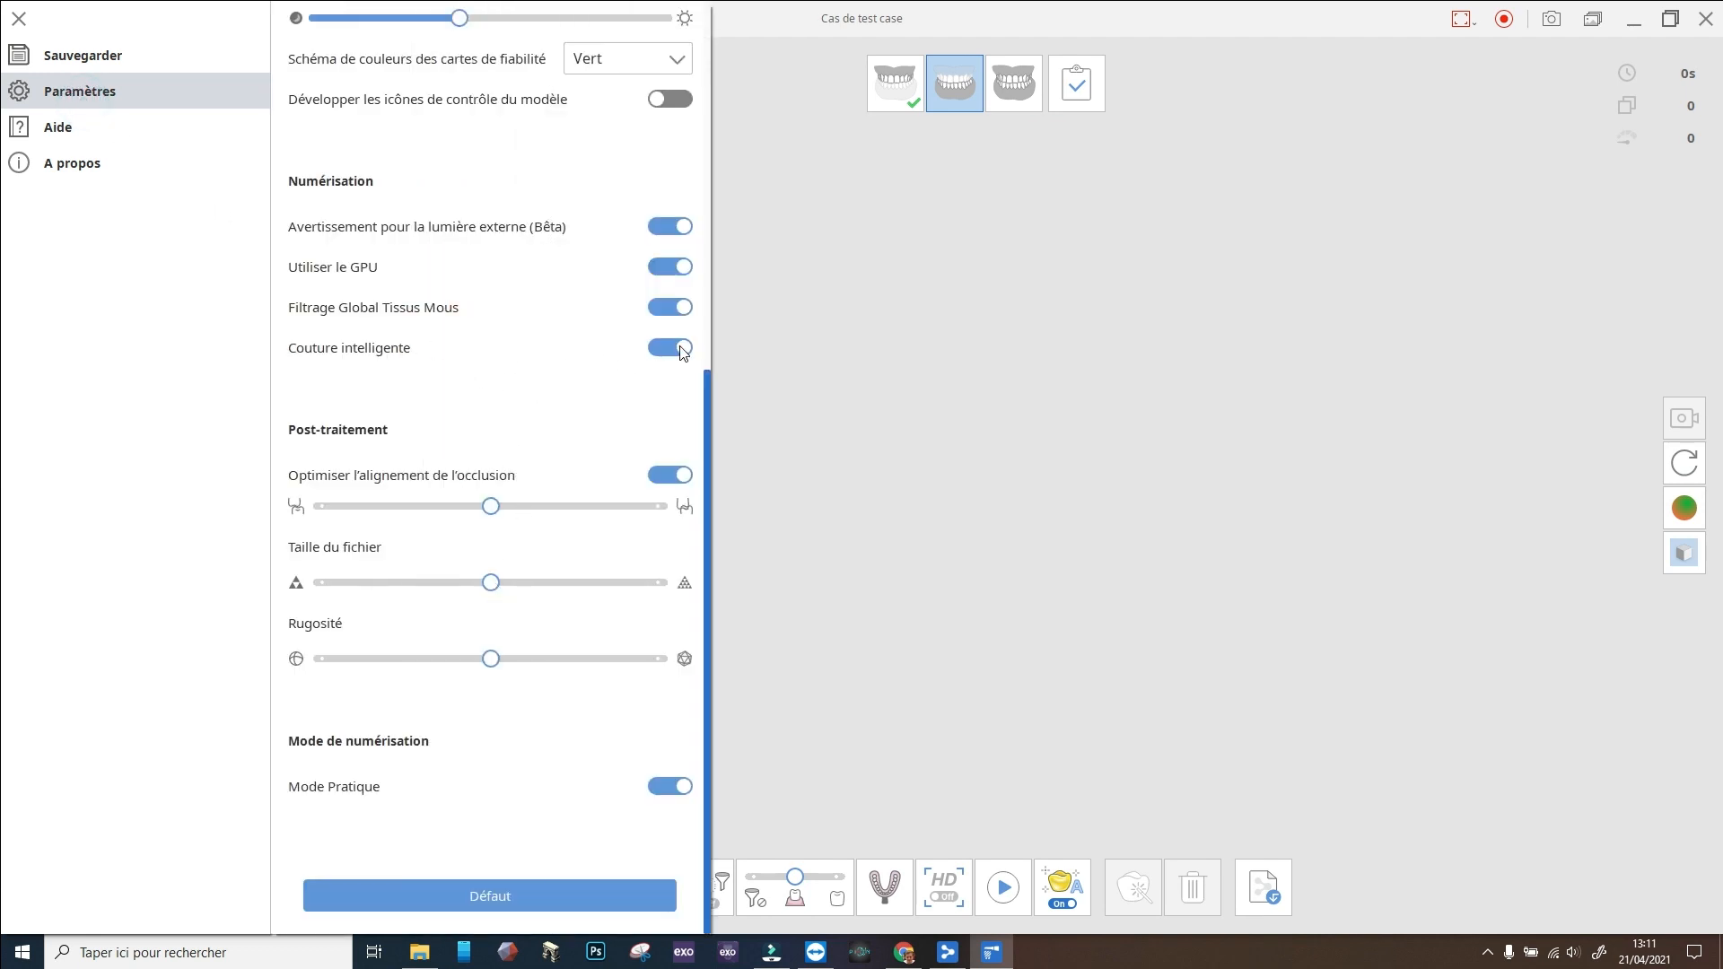
click(679, 347)
click(892, 387)
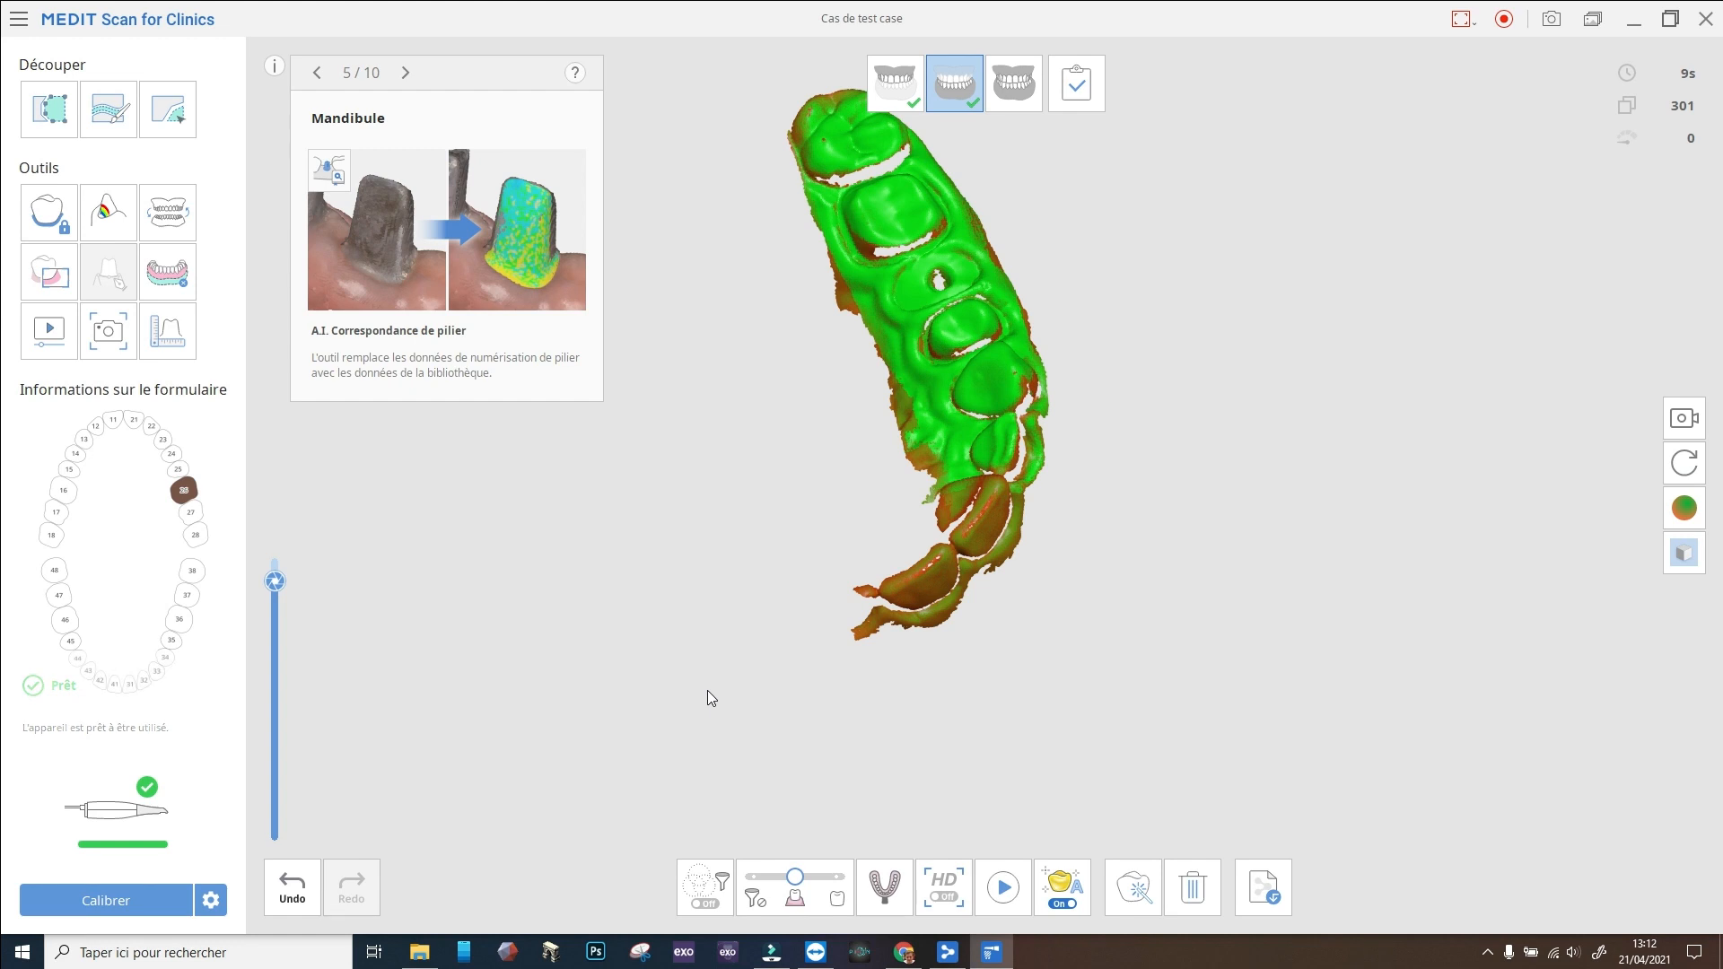
Step: Examine the partial mandibular scan from the occlusal side, including its thin anterior end
right_drag(959, 729, 902, 554)
middle_drag(902, 554, 1085, 639)
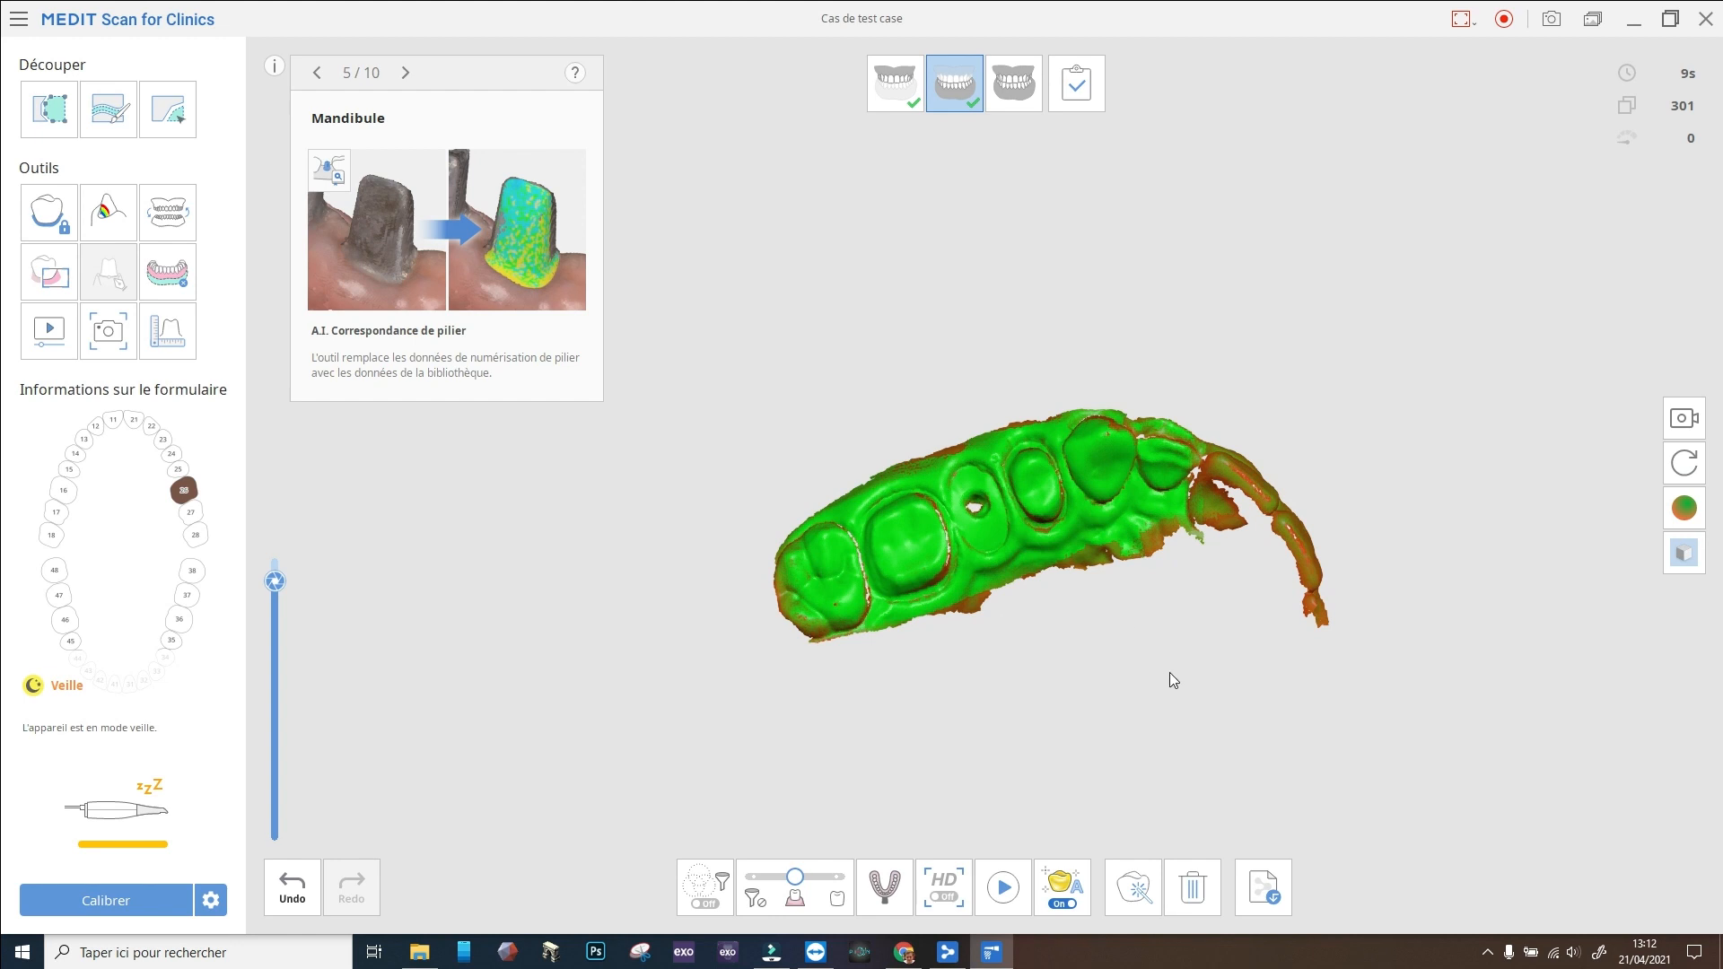
right_drag(1172, 679, 1215, 642)
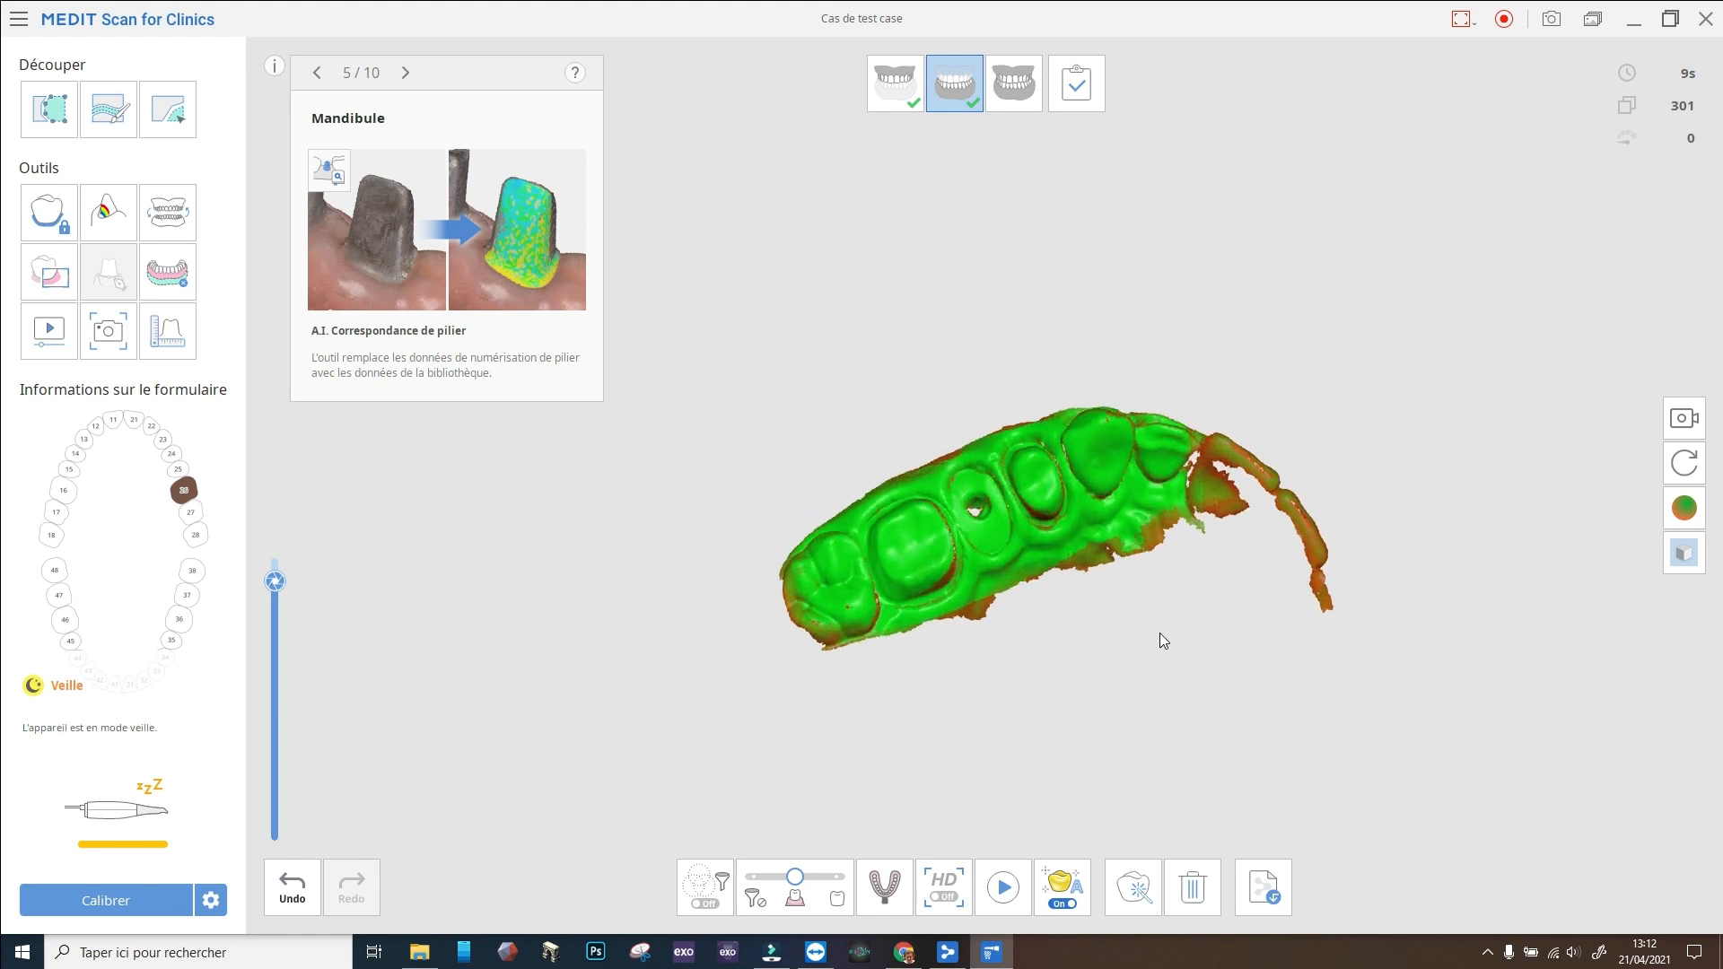